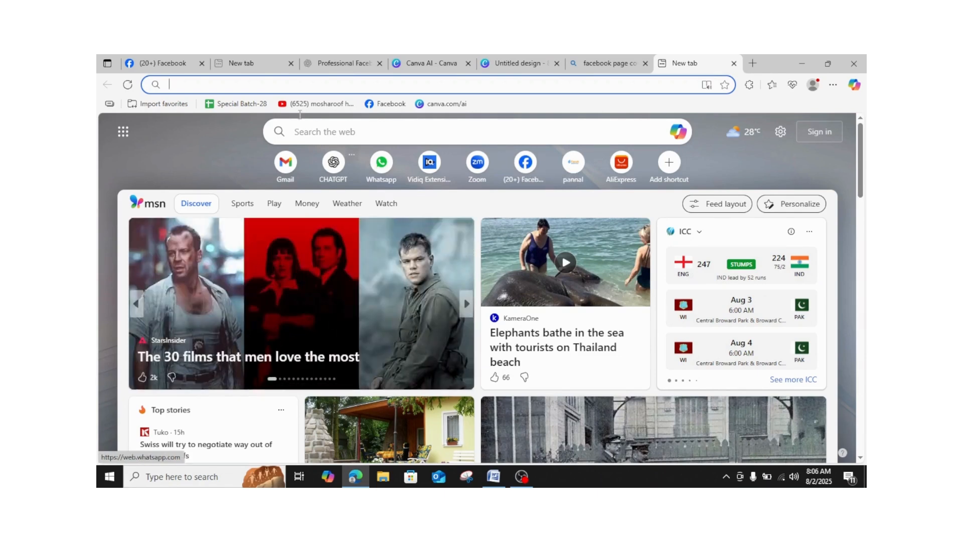
Switch to the open Facebook profile, look over its header and intro, and open the account menu.
{"action": "left_click", "coordinate": [177, 64]}
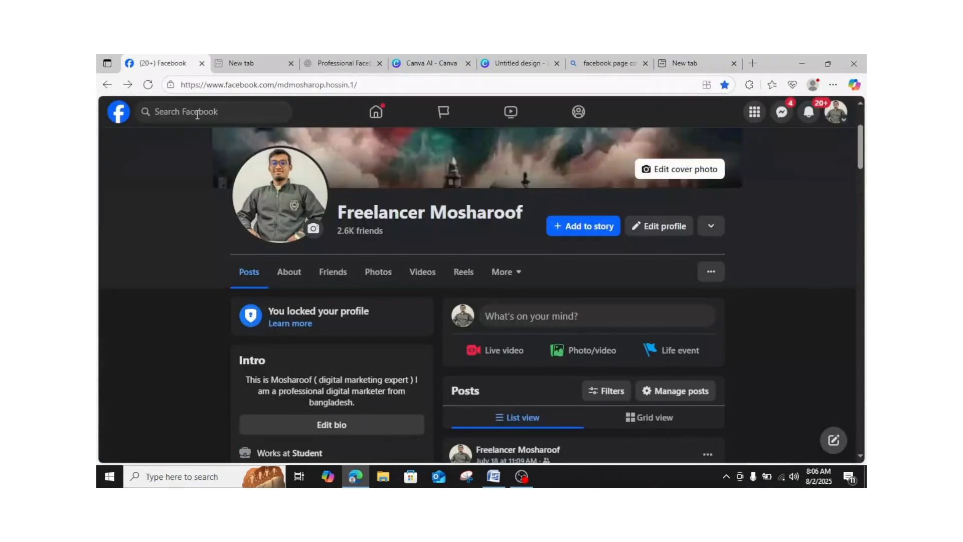
{"action": "scroll", "coordinate": [377, 232], "scroll_direction": "up", "scroll_amount": 3}
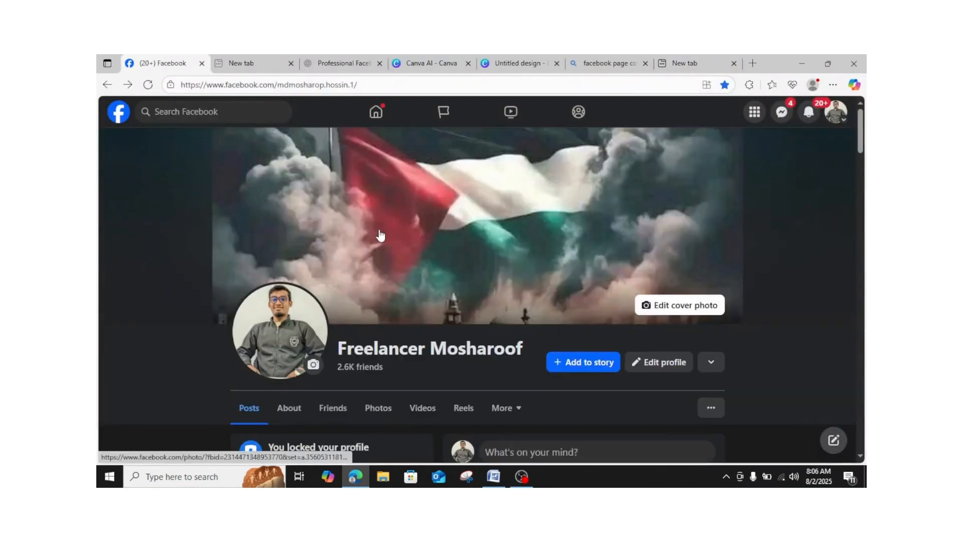
{"action": "scroll", "coordinate": [377, 236], "scroll_direction": "down", "scroll_amount": 5}
{"action": "scroll", "coordinate": [378, 228], "scroll_direction": "up", "scroll_amount": 3}
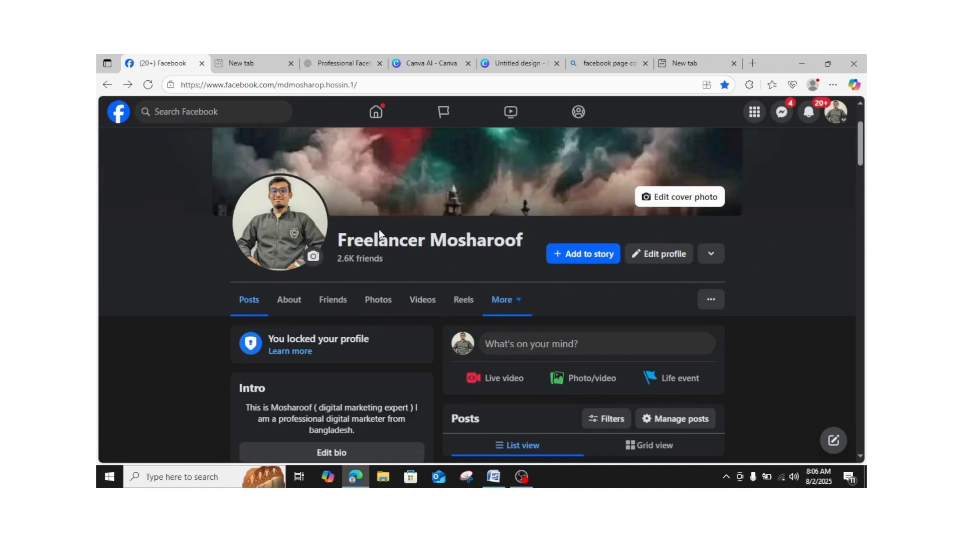
{"action": "scroll", "coordinate": [379, 229], "scroll_direction": "up", "scroll_amount": 2}
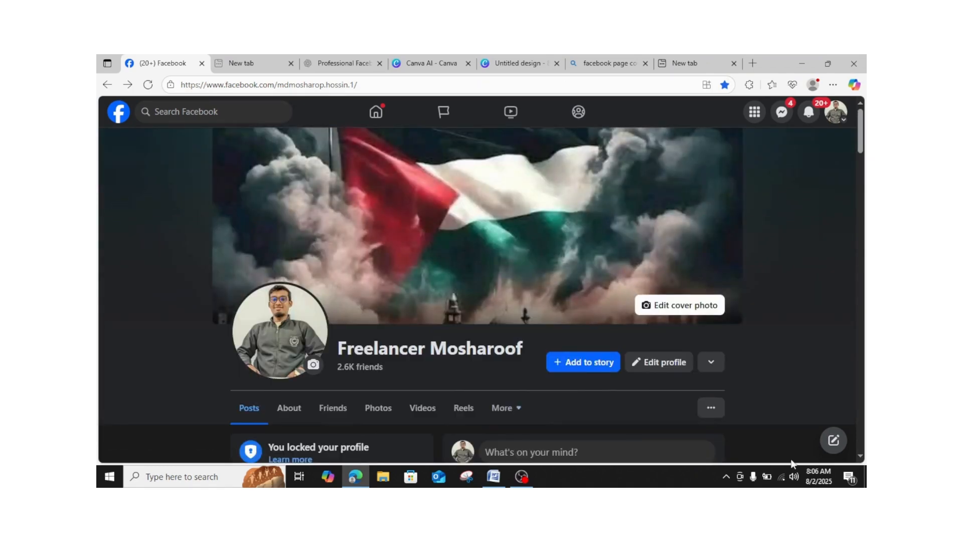
{"action": "left_click", "coordinate": [846, 124]}
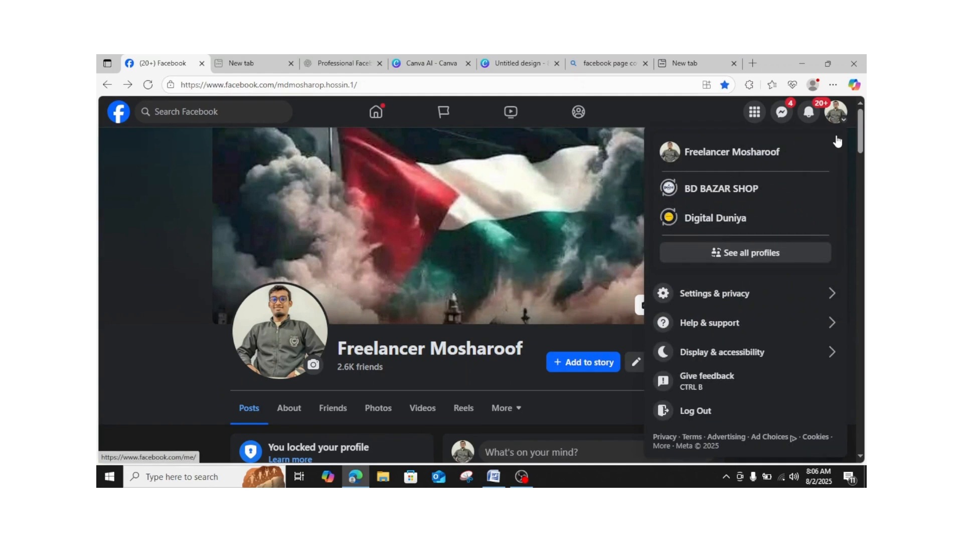
Capture the account menu area, frame the See all profiles option with a red rectangle, and discard the capture.
{"action": "left_click", "coordinate": [727, 474]}
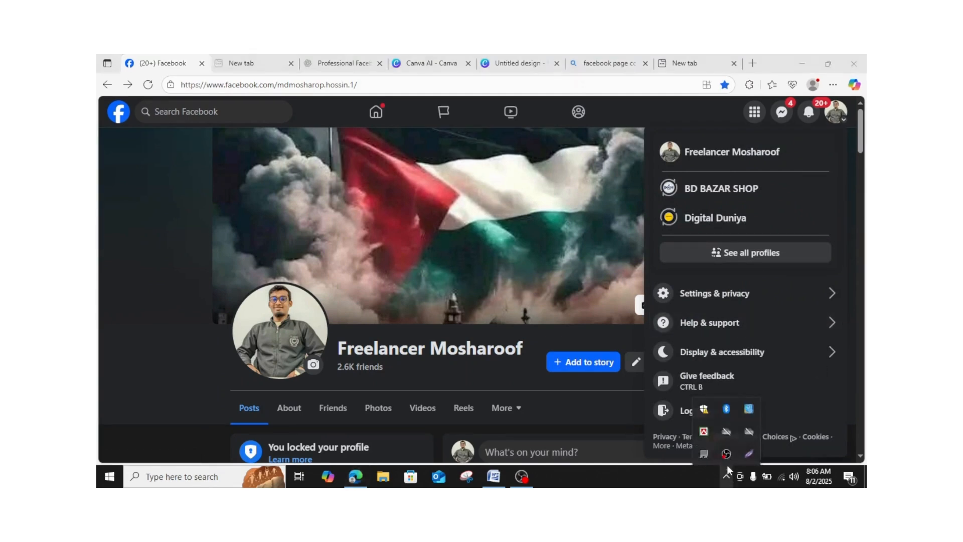
{"action": "left_click", "coordinate": [750, 453]}
{"action": "mouse_move", "coordinate": [619, 102]}
{"action": "left_mouse_down"}
{"action": "mouse_move", "coordinate": [654, 133]}
{"action": "mouse_move", "coordinate": [851, 426]}
{"action": "left_mouse_up"}
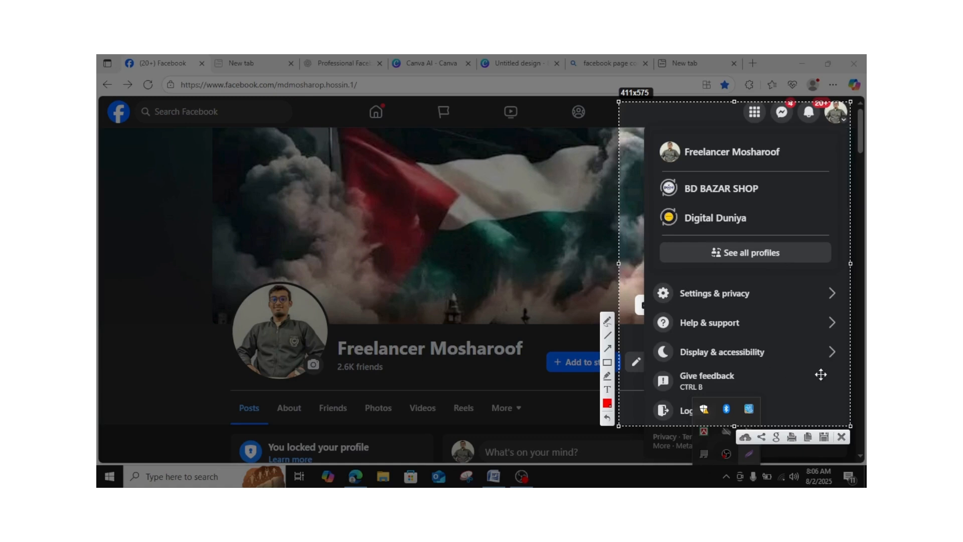
{"action": "left_click", "coordinate": [607, 362]}
{"action": "mouse_move", "coordinate": [648, 236]}
{"action": "left_mouse_down"}
{"action": "mouse_move", "coordinate": [751, 302]}
{"action": "mouse_move", "coordinate": [806, 296]}
{"action": "mouse_move", "coordinate": [838, 272]}
{"action": "left_mouse_up"}
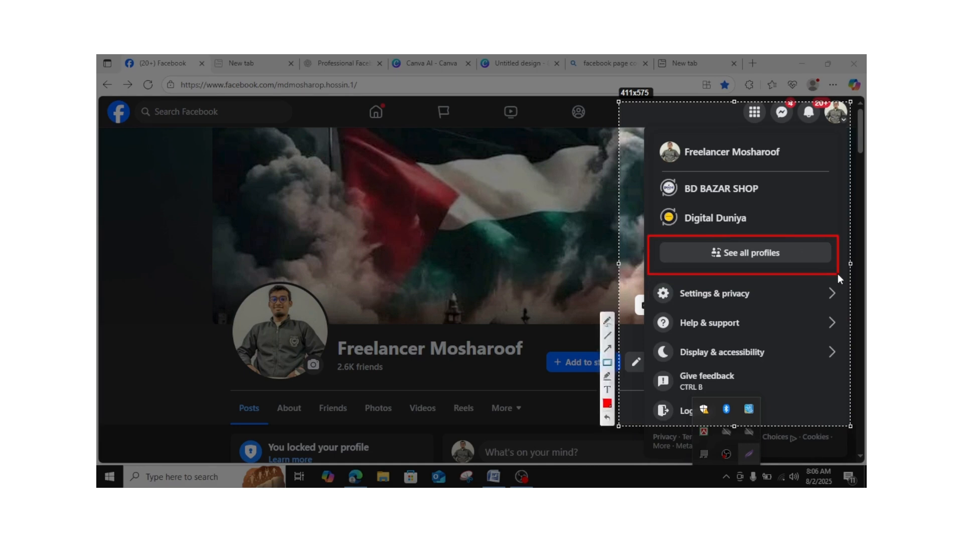
{"action": "left_click", "coordinate": [846, 437]}
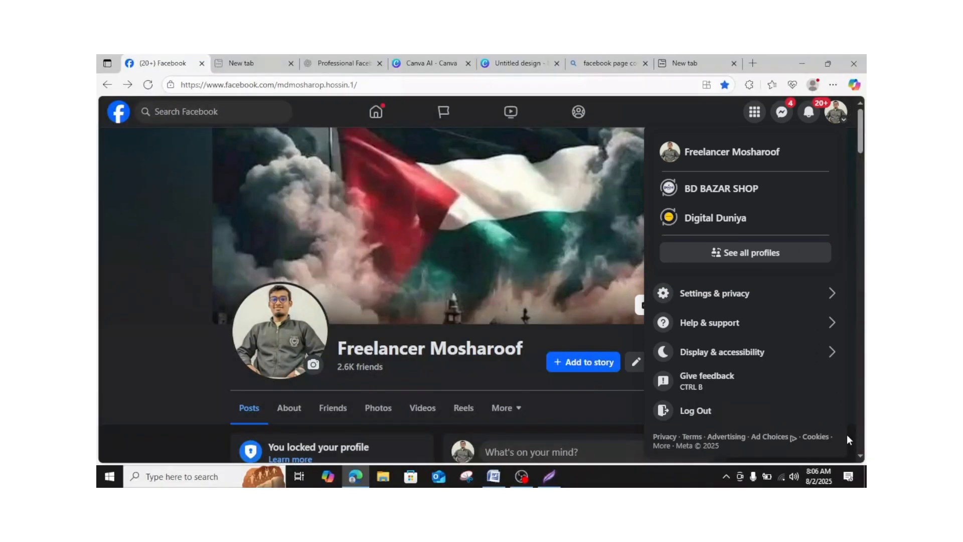
Show all profiles and open the full list of managed Pages.
{"action": "left_click", "coordinate": [771, 255]}
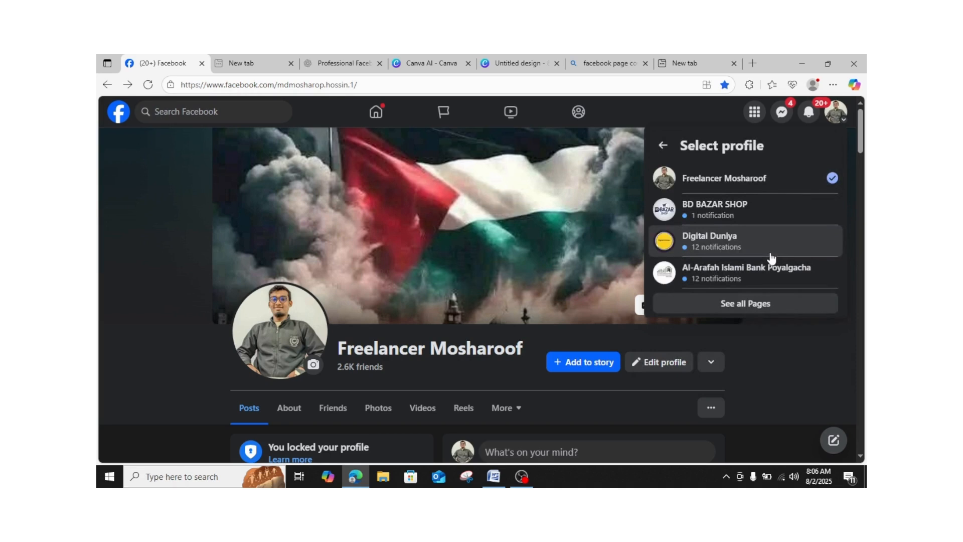
{"action": "left_click", "coordinate": [772, 307]}
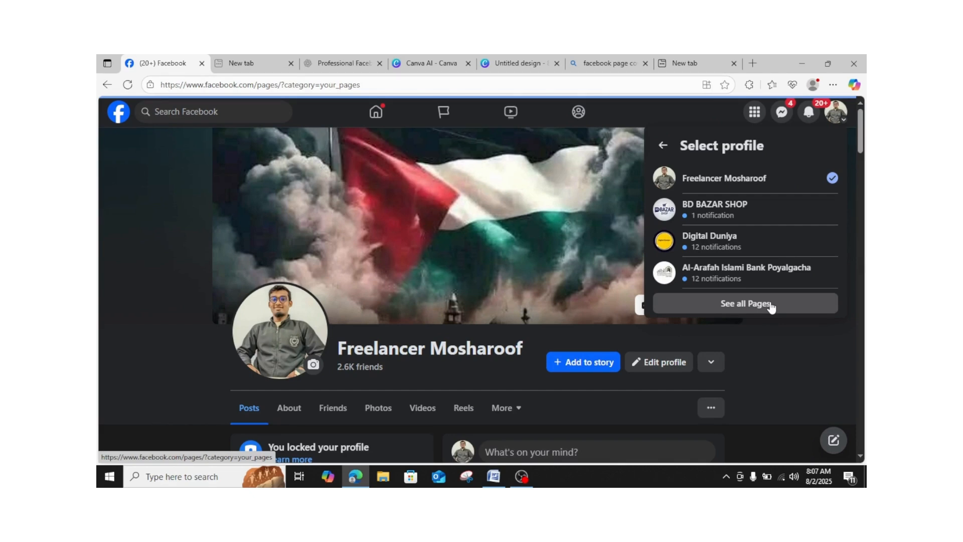
{"action": "left_click", "coordinate": [753, 307]}
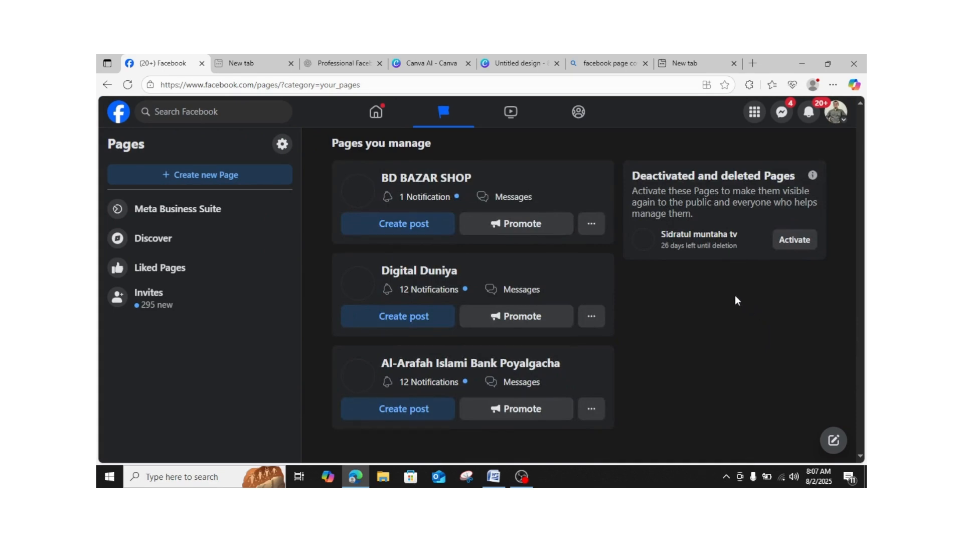
Capture the Pages overview, mark Create new Page with a red rectangle and arrow, and discard the capture.
{"action": "left_click", "coordinate": [726, 476]}
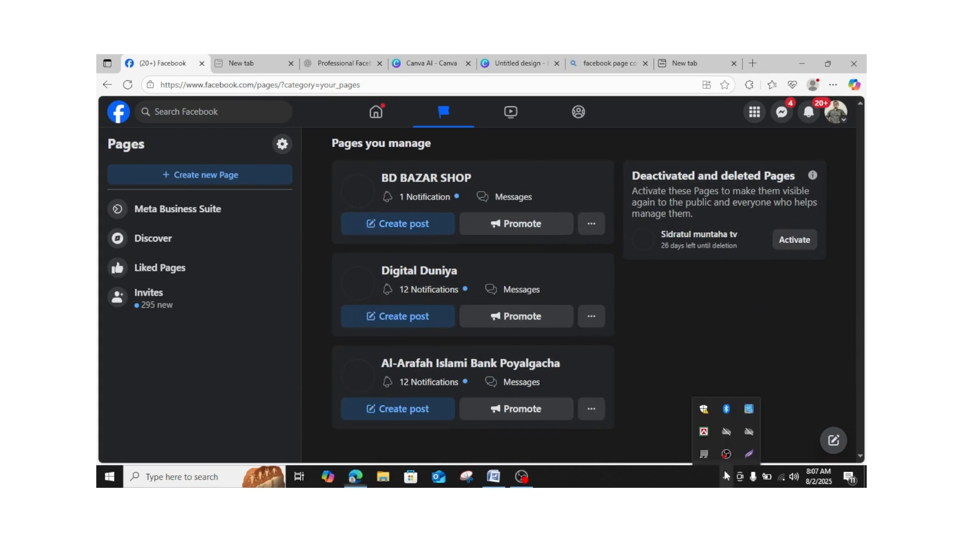
{"action": "left_click", "coordinate": [748, 448]}
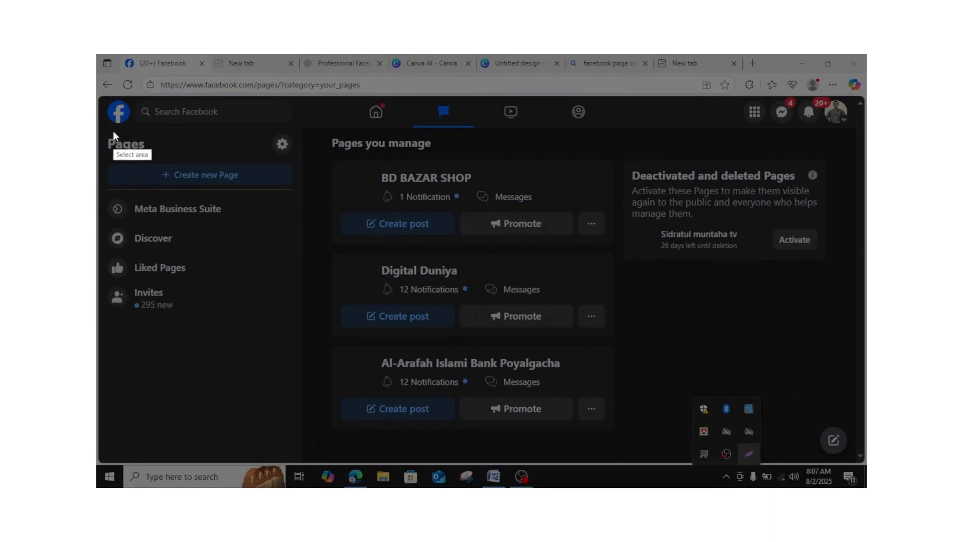
{"action": "left_click_drag", "start_coordinate": [105, 95], "coordinate": [677, 374]}
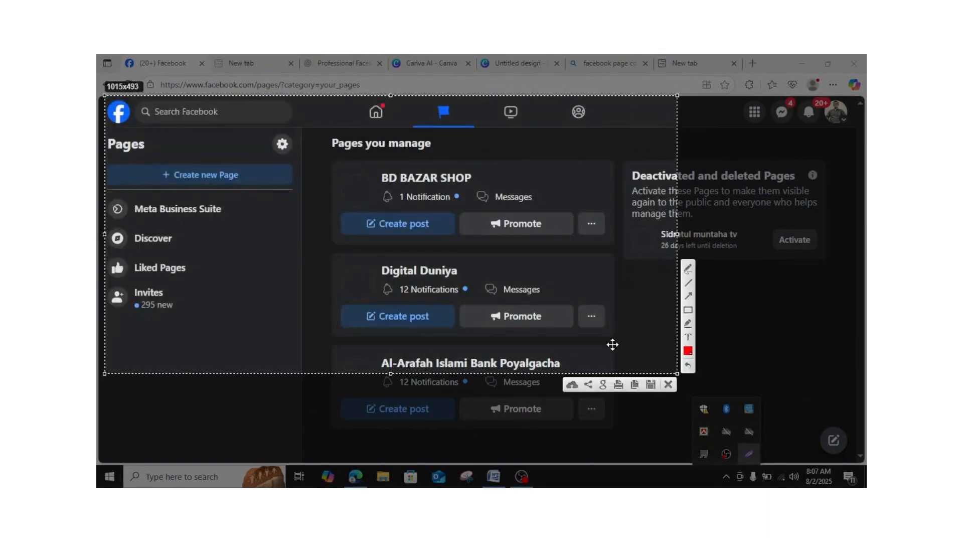
{"action": "left_click", "coordinate": [688, 310]}
{"action": "left_click_drag", "start_coordinate": [135, 150], "coordinate": [165, 161]}
{"action": "left_click_drag", "start_coordinate": [241, 177], "coordinate": [264, 189]}
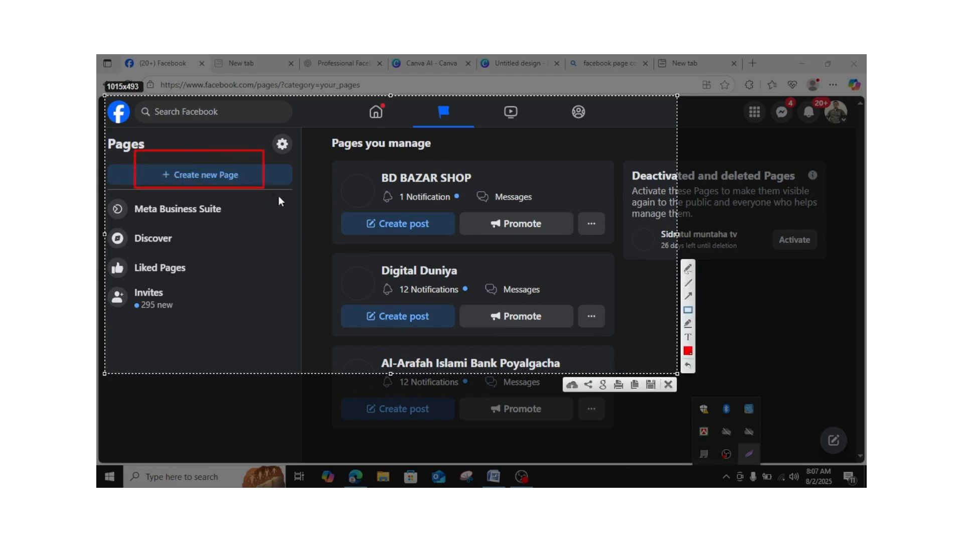
{"action": "left_click", "coordinate": [688, 296]}
{"action": "mouse_move", "coordinate": [432, 155]}
{"action": "left_mouse_down"}
{"action": "mouse_move", "coordinate": [289, 161]}
{"action": "mouse_move", "coordinate": [253, 172]}
{"action": "left_mouse_up"}
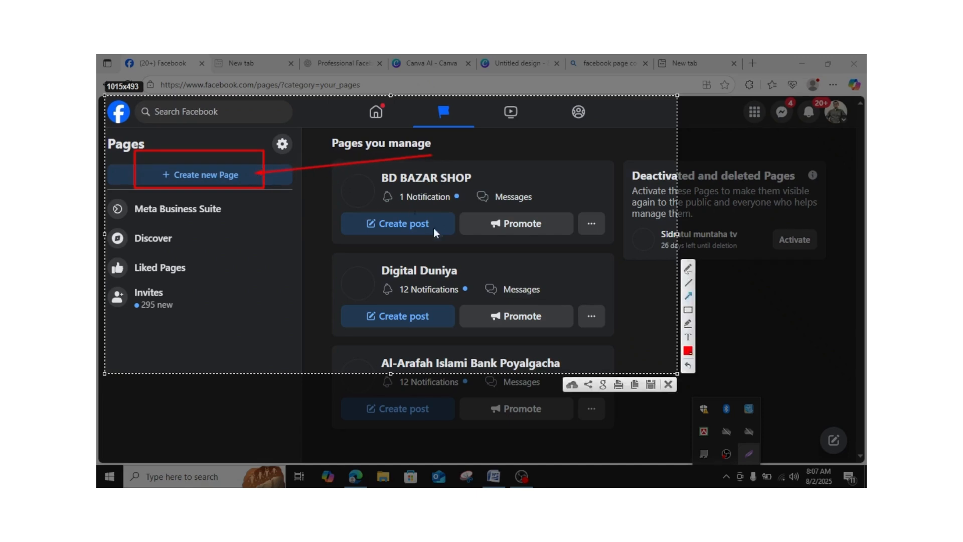
{"action": "left_click", "coordinate": [669, 384]}
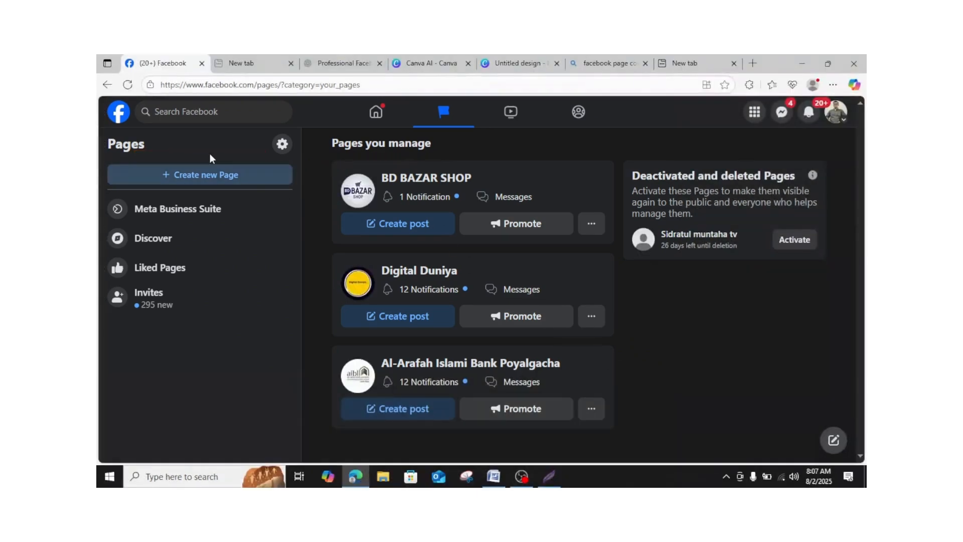
Start creating a new Facebook Page and enter "Mosharoof Digital Service" as the Page name.
{"action": "left_click", "coordinate": [222, 179]}
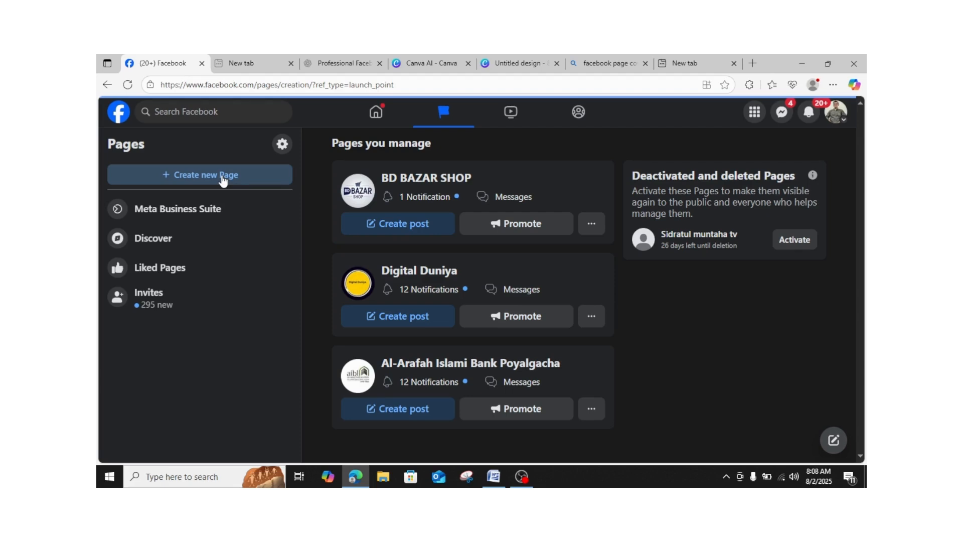
{"action": "left_click", "coordinate": [224, 180]}
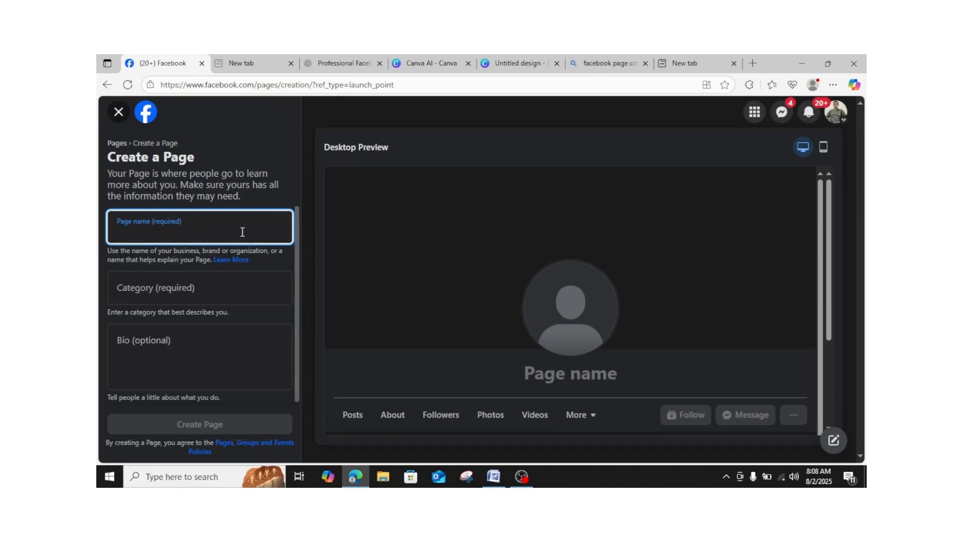
{"action": "type", "text": "m"}
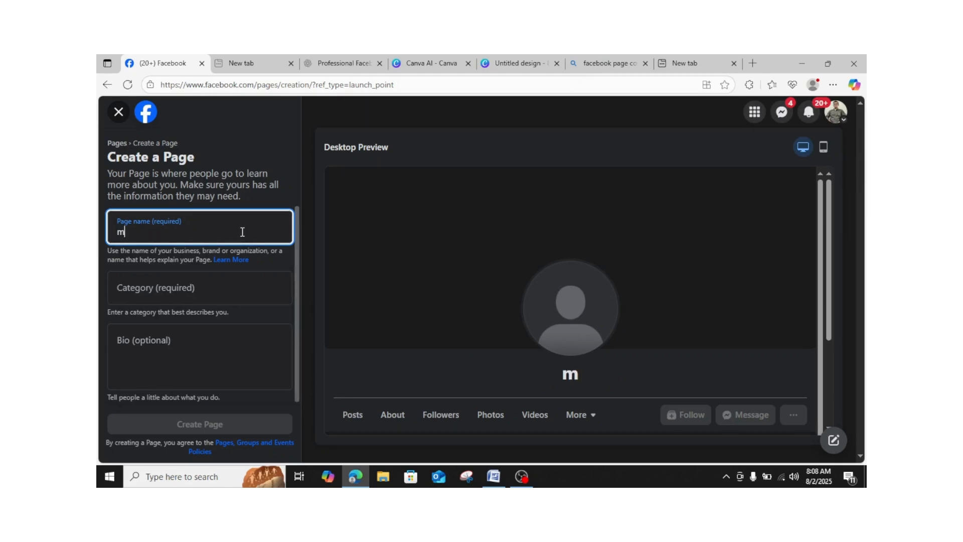
{"action": "key", "text": "BackSpace"}
{"action": "type", "text": "Mohs"}
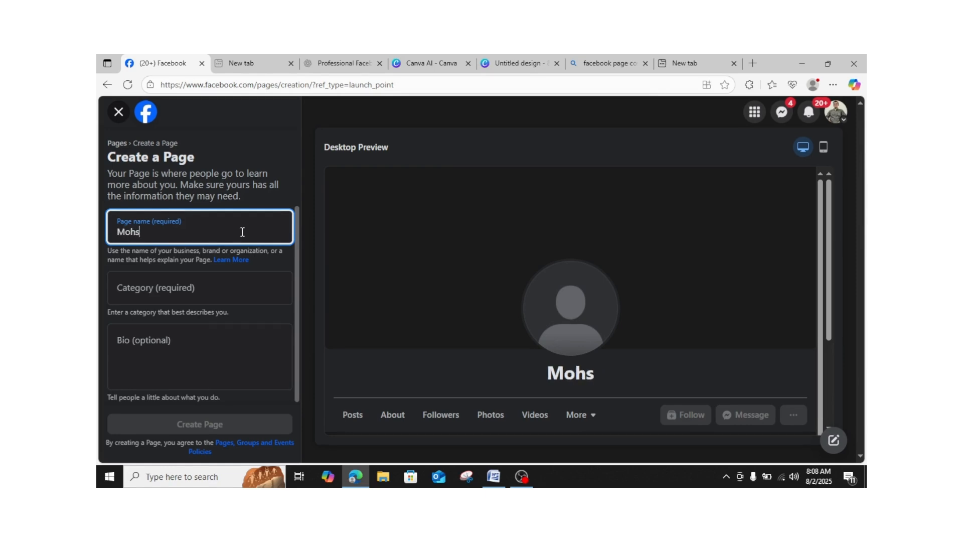
{"action": "key", "text": "BackSpace"}
{"action": "key", "text": "BackSpace"}
{"action": "type", "text": "sharoof "}
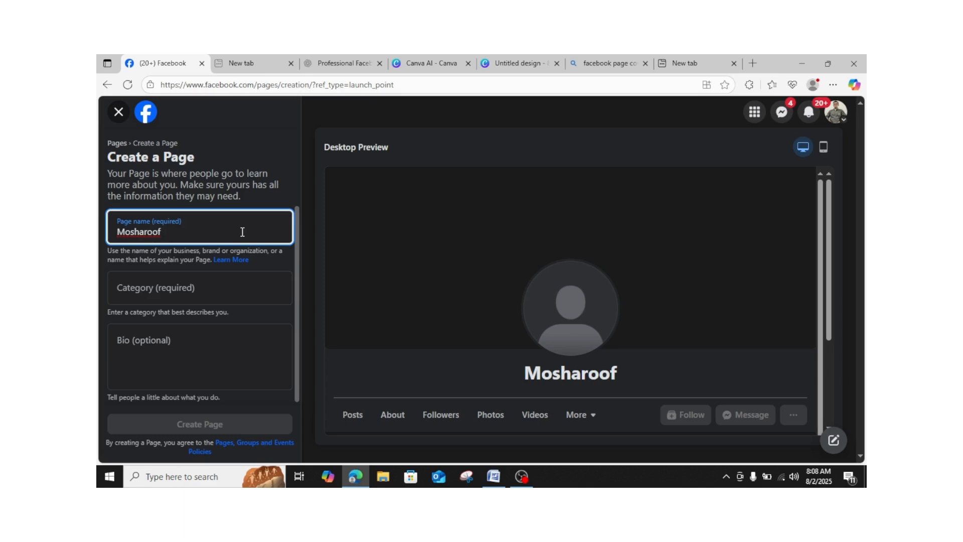
{"action": "type", "text": "Di"}
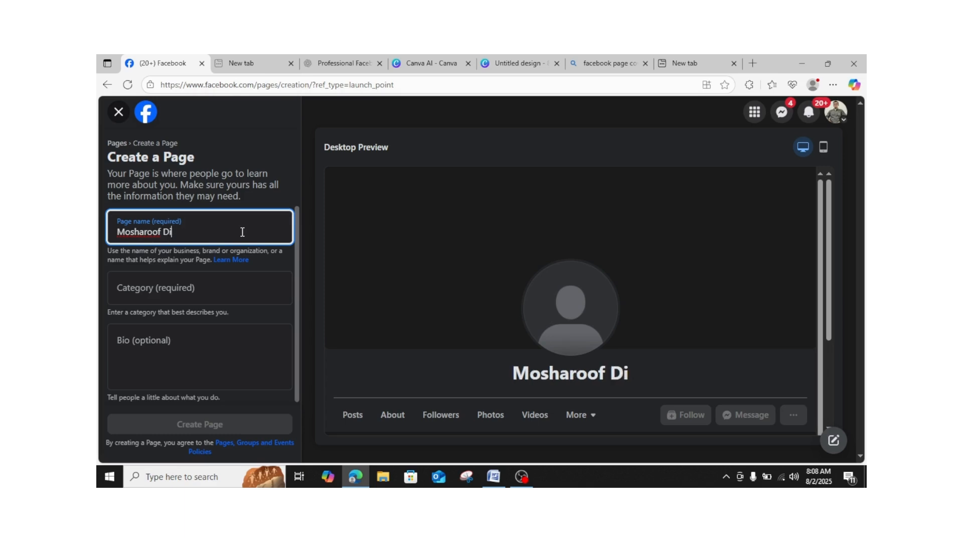
{"action": "type", "text": "gital M"}
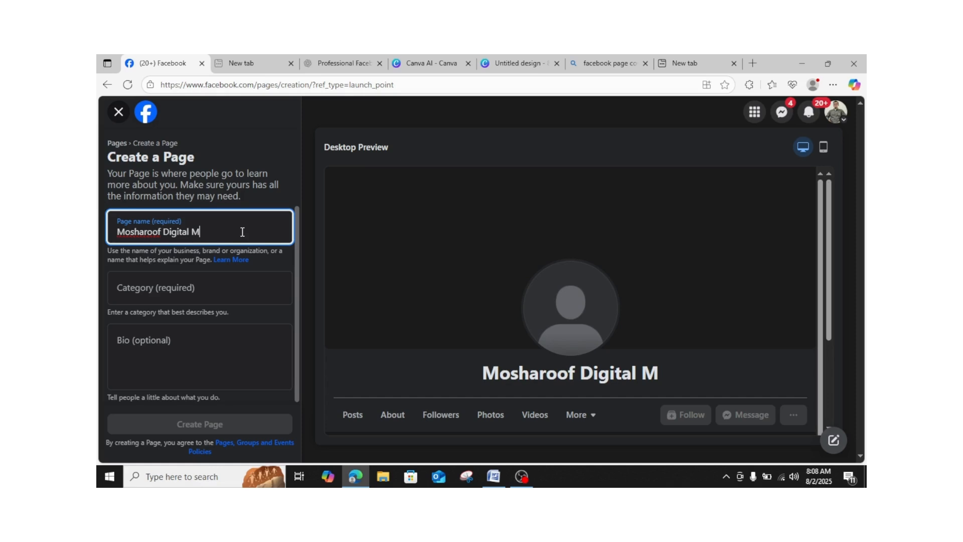
{"action": "key", "text": "BackSpace"}
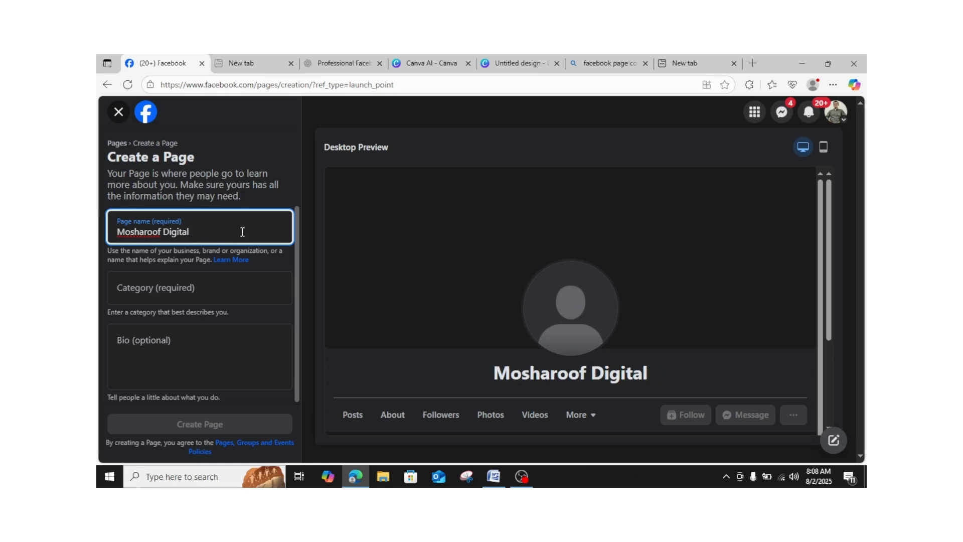
{"action": "type", "text": "s"}
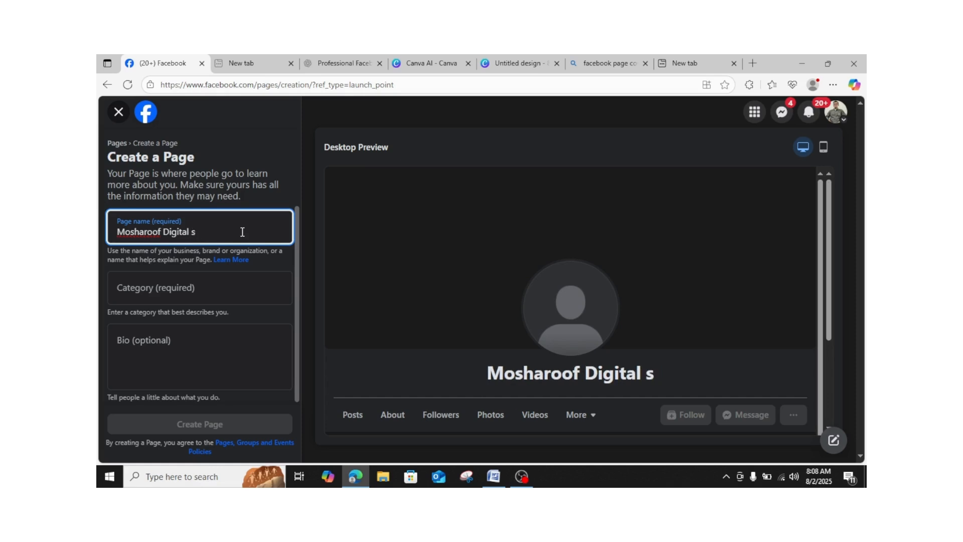
{"action": "key", "text": "BackSpace"}
{"action": "type", "text": "Service"}
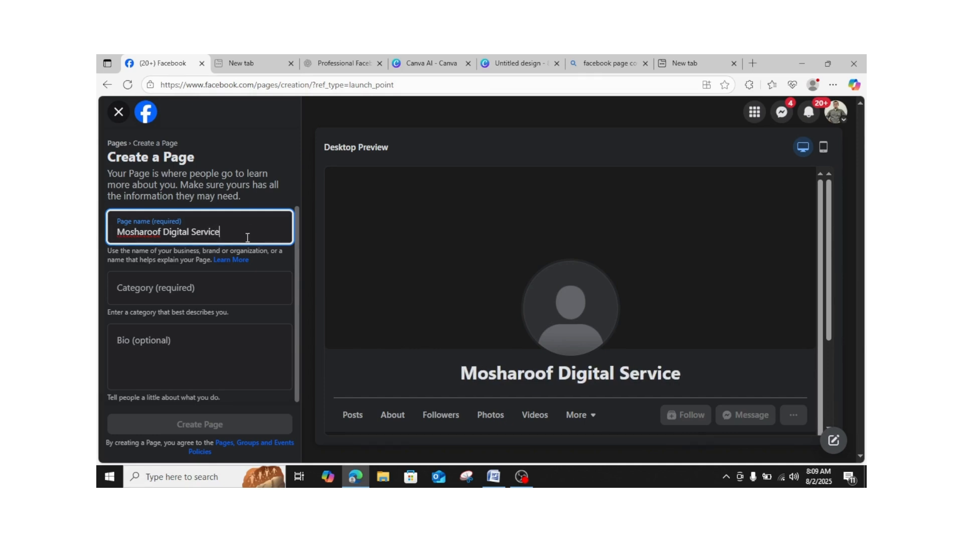
Search the Page categories for "digi" and choose Digital creator as the category.
{"action": "left_click", "coordinate": [239, 287]}
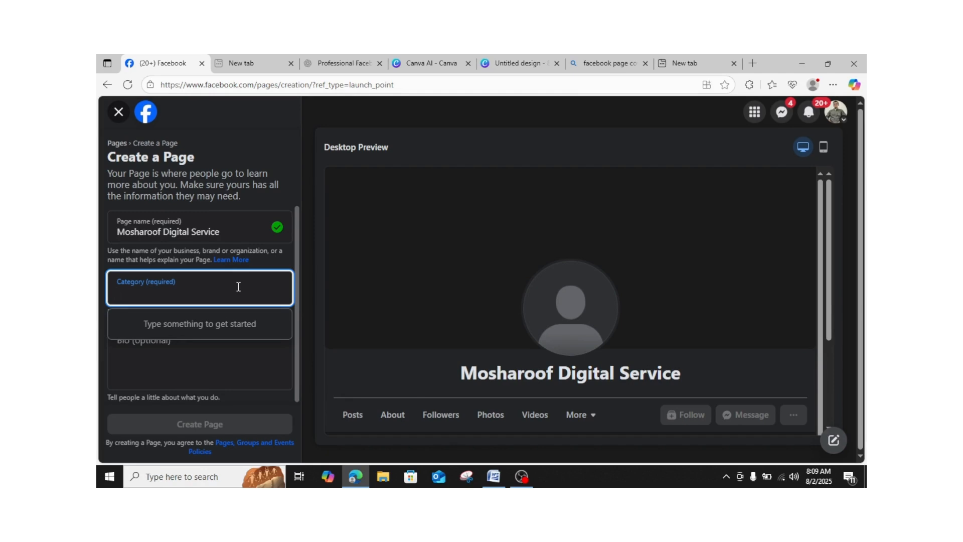
{"action": "type", "text": "di"}
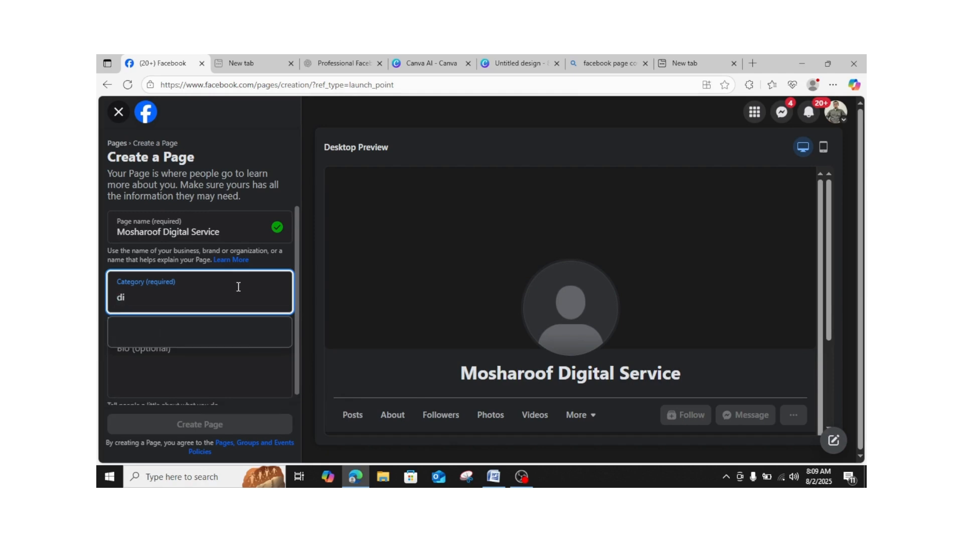
{"action": "type", "text": "gi"}
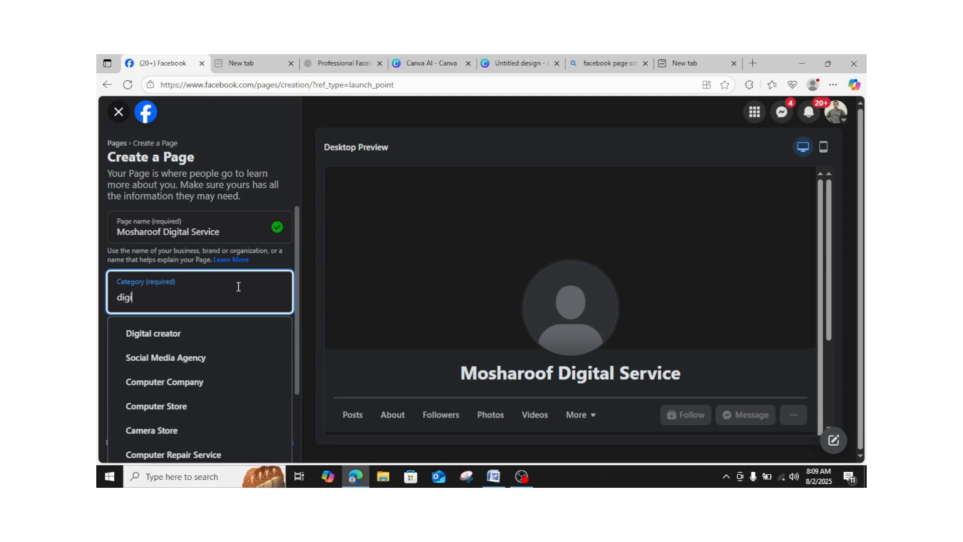
{"action": "left_click", "coordinate": [196, 338]}
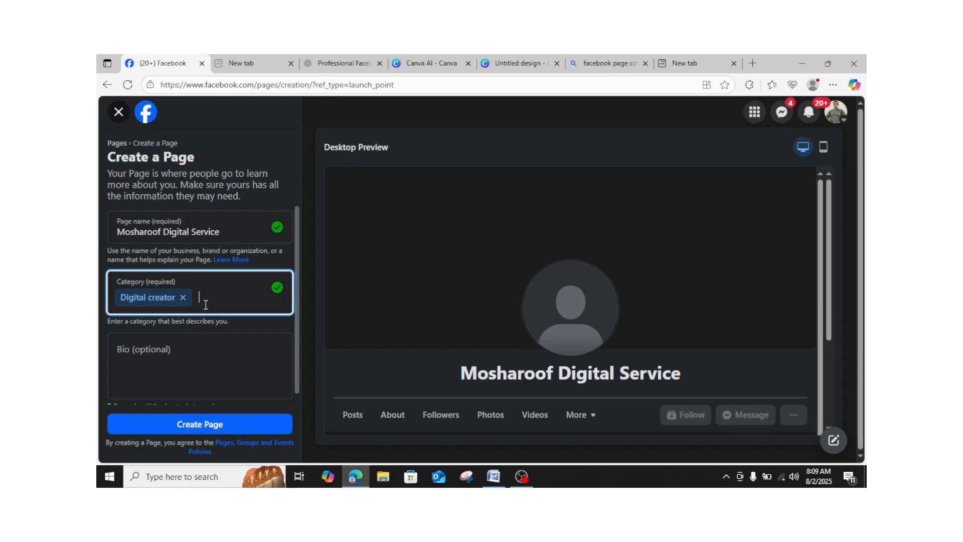
Get the Page's bio field ready for text and open the Mosharoof Digital Service document from the desktop in Word.
{"action": "left_click", "coordinate": [199, 351]}
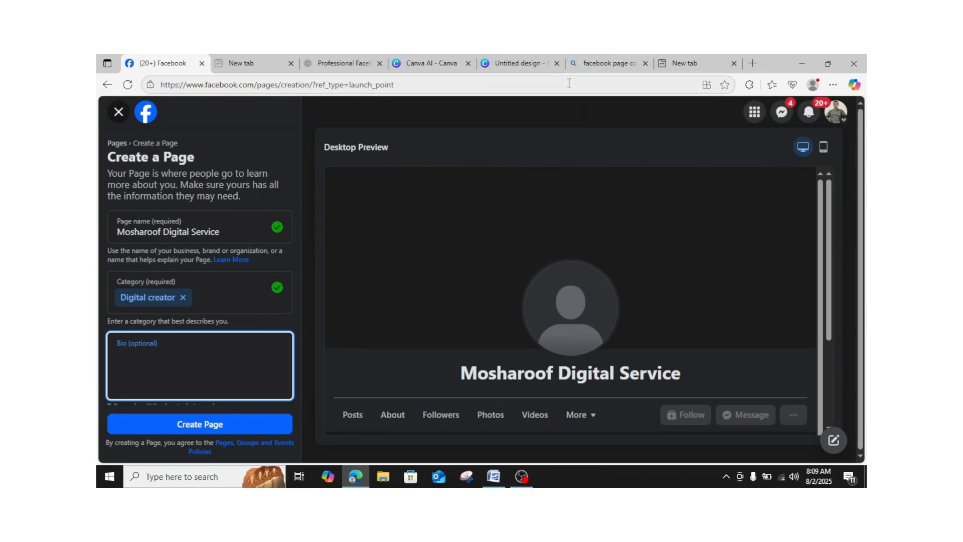
{"action": "left_click", "coordinate": [802, 56]}
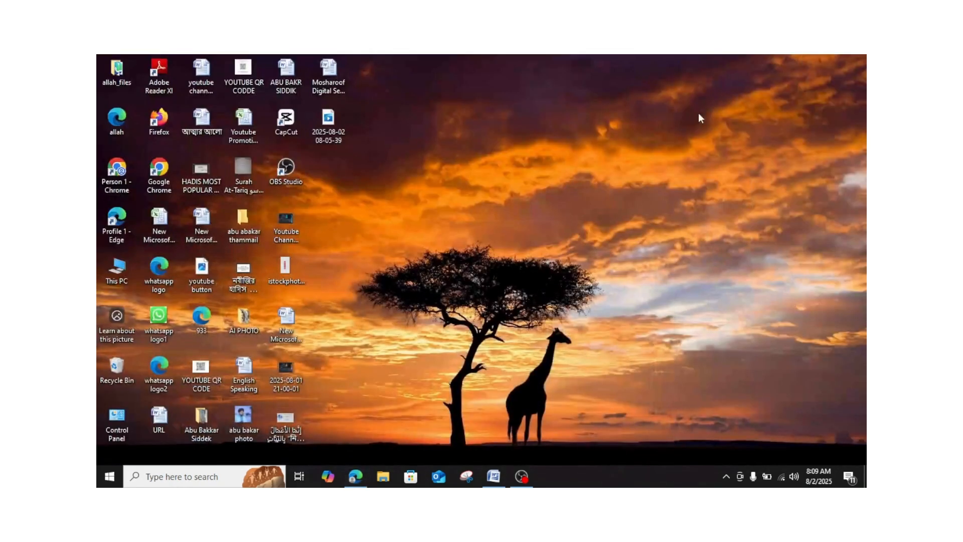
{"action": "double_click", "coordinate": [328, 70]}
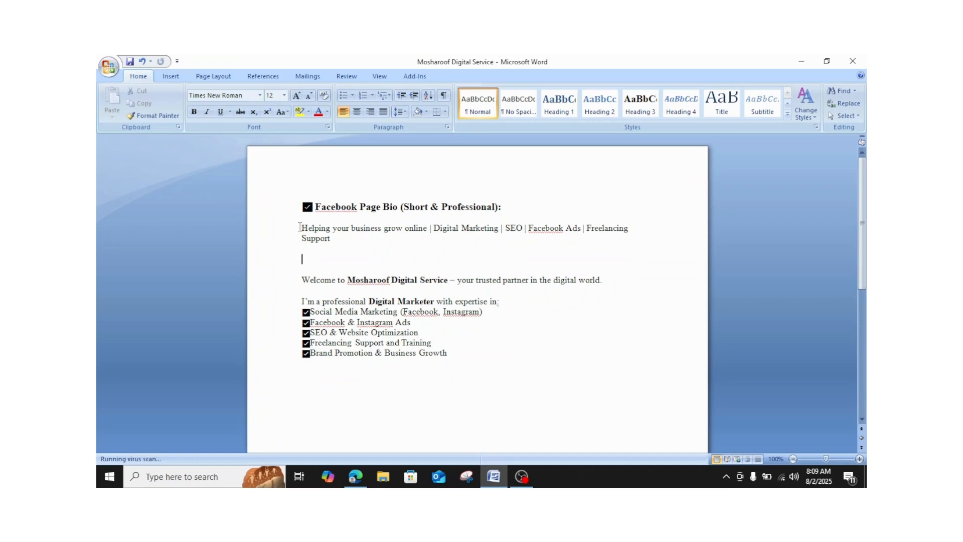
Copy the bio line "Helping your business grow online | Digital Marketing | SEO | Facebook Ads | Freelancing Support" from Word into the Facebook Page's bio.
{"action": "left_click_drag", "start_coordinate": [300, 228], "coordinate": [333, 246]}
{"action": "key", "text": "ctrl+c"}
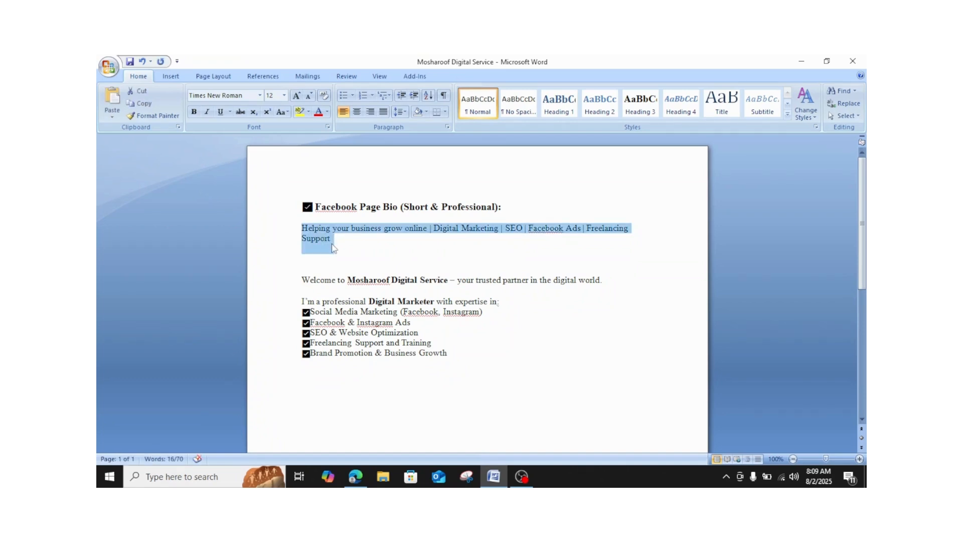
{"action": "left_click", "coordinate": [494, 477]}
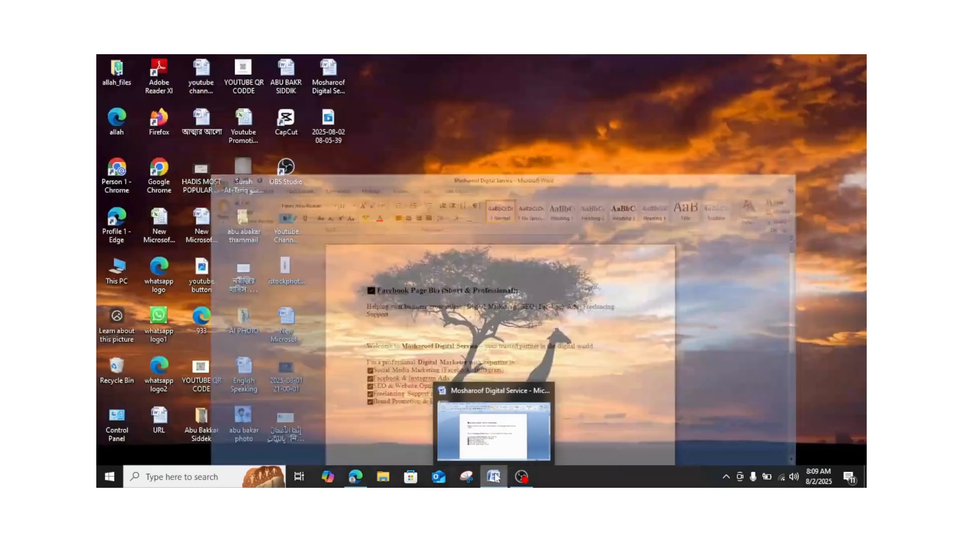
{"action": "left_click", "coordinate": [355, 476]}
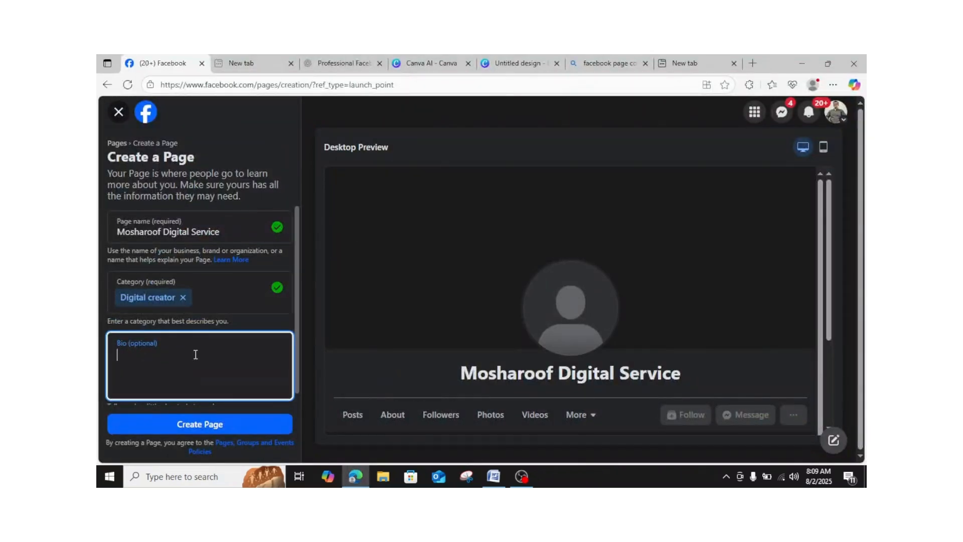
{"action": "key", "text": "ctrl+v"}
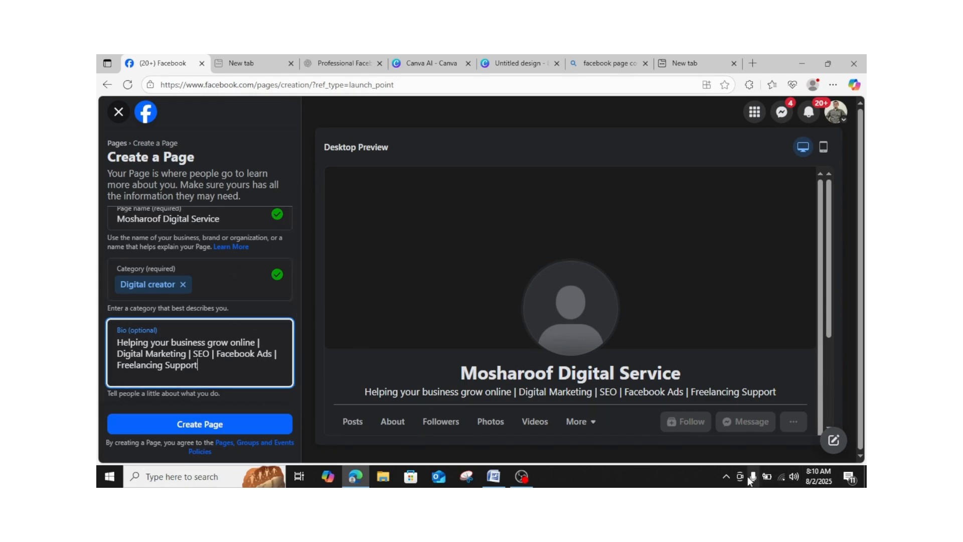
Capture the Create a Page form with its preview and frame the Page name, category and bio fields in red rectangles.
{"action": "left_click", "coordinate": [727, 476]}
{"action": "left_click", "coordinate": [745, 461]}
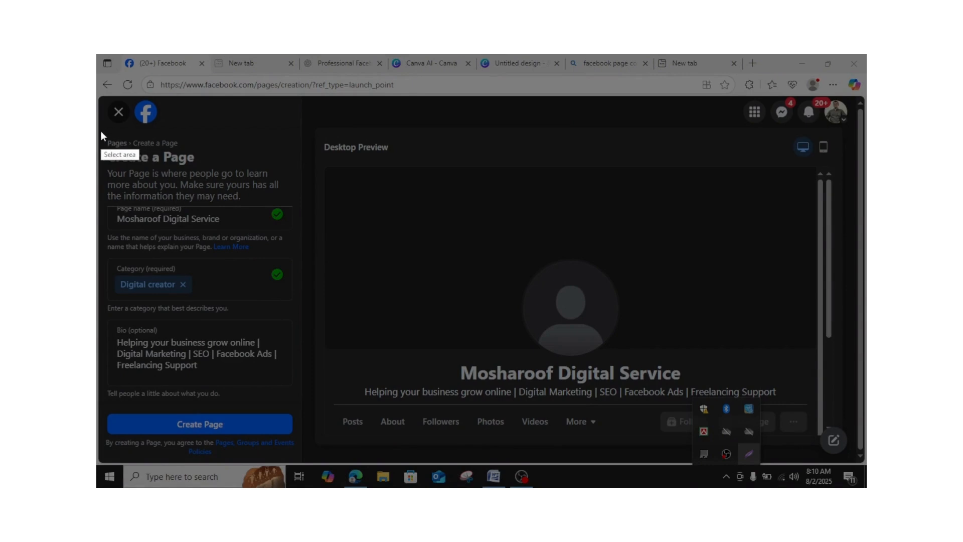
{"action": "left_click_drag", "start_coordinate": [103, 132], "coordinate": [841, 409]}
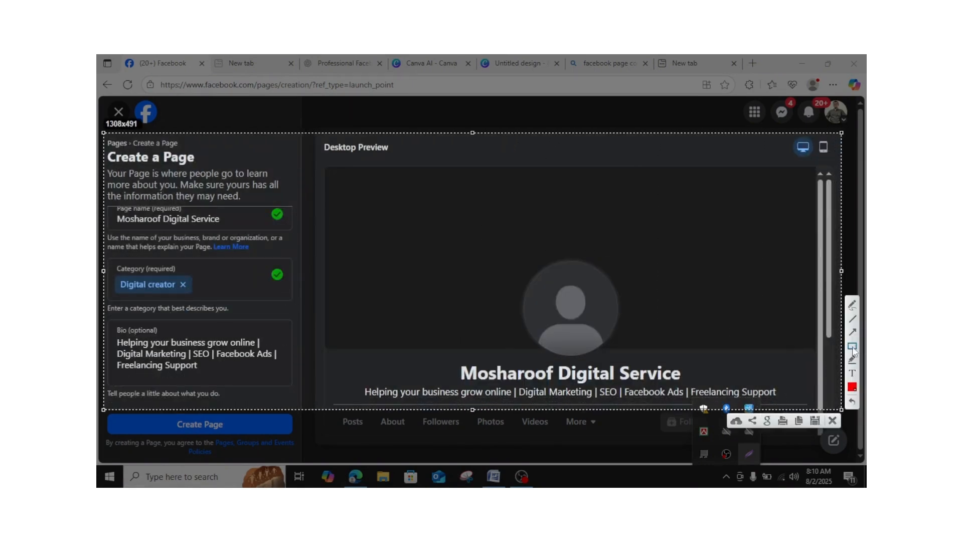
{"action": "left_click", "coordinate": [852, 345]}
{"action": "mouse_move", "coordinate": [106, 196]}
{"action": "left_mouse_down"}
{"action": "mouse_move", "coordinate": [145, 223]}
{"action": "mouse_move", "coordinate": [293, 233]}
{"action": "left_mouse_up"}
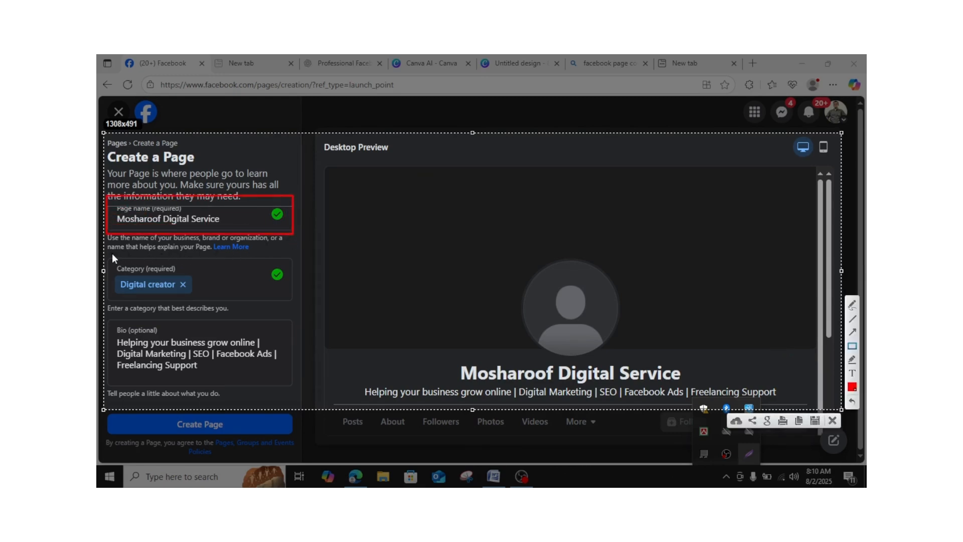
{"action": "left_click_drag", "start_coordinate": [110, 245], "coordinate": [324, 305]}
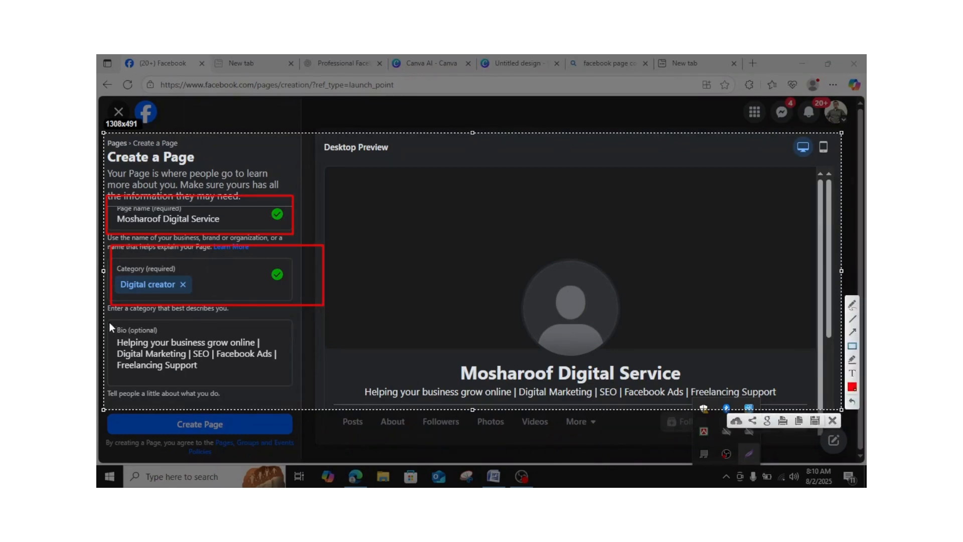
{"action": "mouse_move", "coordinate": [109, 322]}
{"action": "left_mouse_down"}
{"action": "mouse_move", "coordinate": [116, 343]}
{"action": "mouse_move", "coordinate": [244, 380]}
{"action": "mouse_move", "coordinate": [300, 380]}
{"action": "left_mouse_up"}
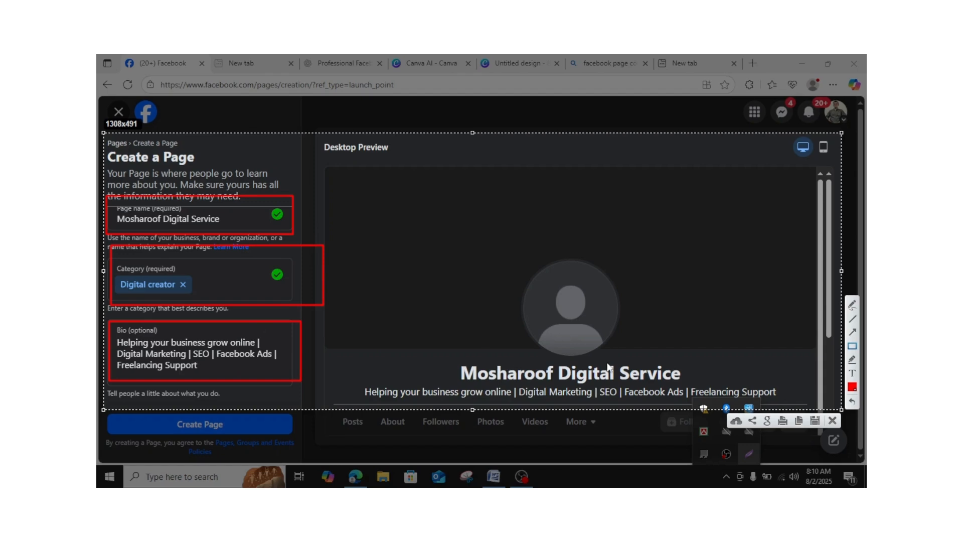
Draw red arrows from the Page name and bio fields to the matching text in the preview, and discard the capture.
{"action": "left_click", "coordinate": [852, 332]}
{"action": "mouse_move", "coordinate": [307, 220]}
{"action": "left_mouse_down"}
{"action": "mouse_move", "coordinate": [408, 282]}
{"action": "mouse_move", "coordinate": [483, 358]}
{"action": "left_mouse_up"}
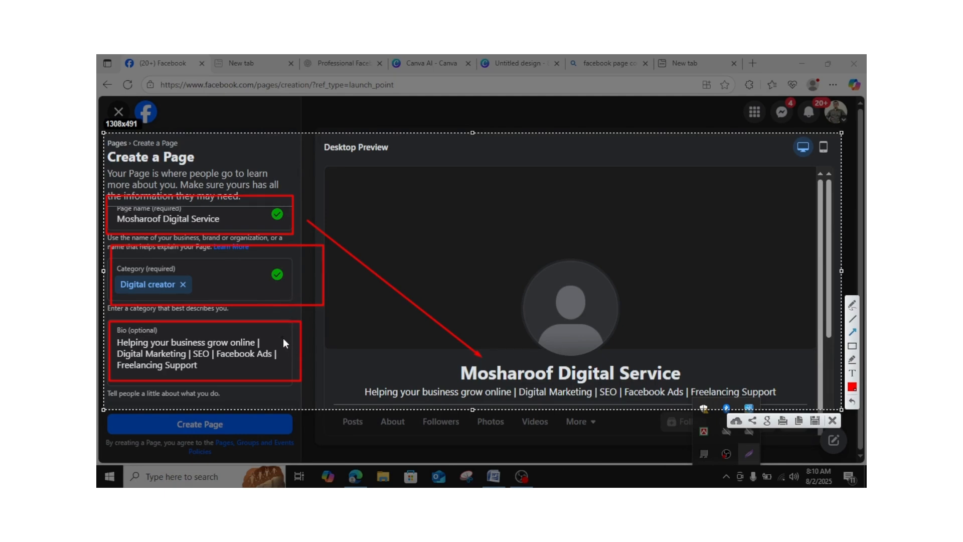
{"action": "mouse_move", "coordinate": [290, 347]}
{"action": "left_mouse_down"}
{"action": "mouse_move", "coordinate": [329, 357]}
{"action": "mouse_move", "coordinate": [366, 385]}
{"action": "left_mouse_up"}
{"action": "left_click", "coordinate": [834, 421]}
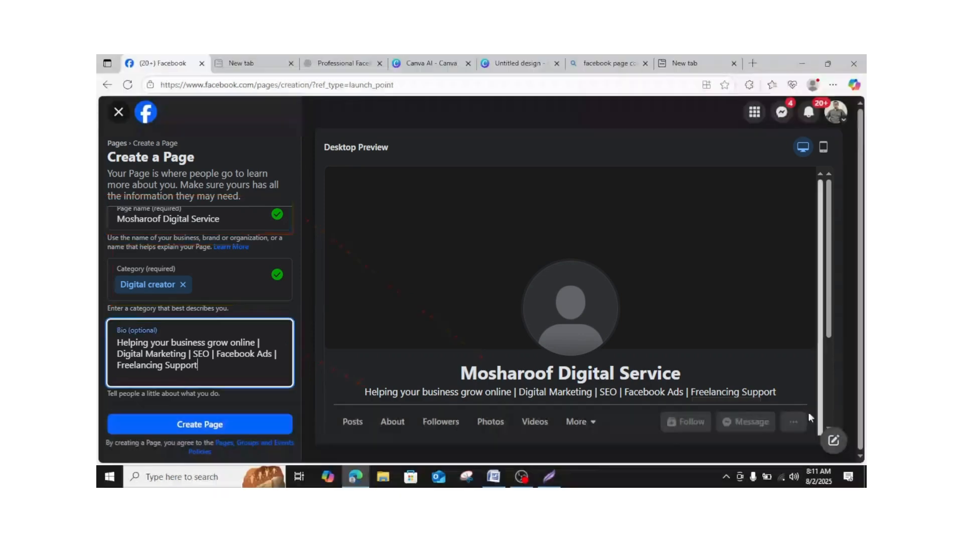
Capture the preview area, mark the desktop and mobile preview options with red arrows, and discard the capture.
{"action": "scroll", "coordinate": [574, 337], "scroll_direction": "down", "scroll_amount": 1}
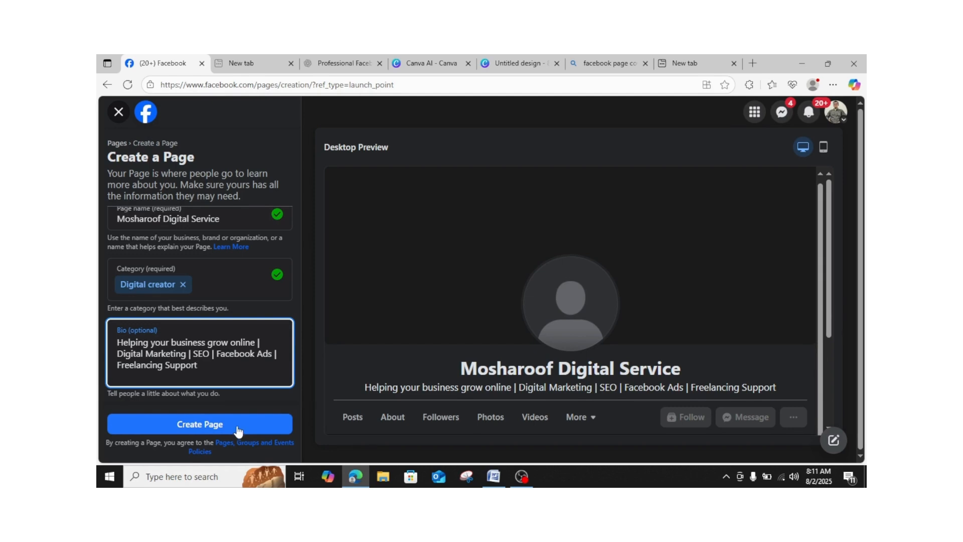
{"action": "left_click", "coordinate": [727, 477]}
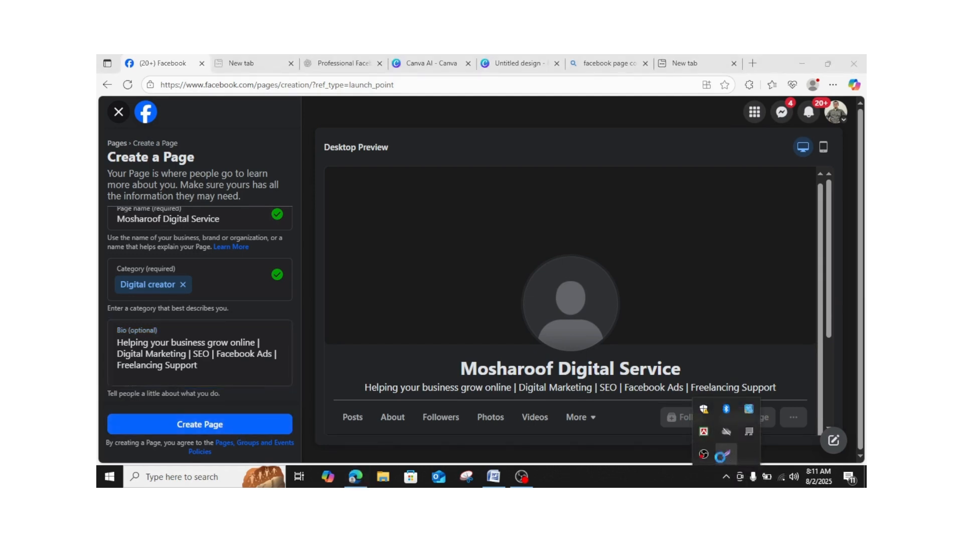
{"action": "left_click", "coordinate": [731, 453]}
{"action": "left_click_drag", "start_coordinate": [475, 107], "coordinate": [849, 361]}
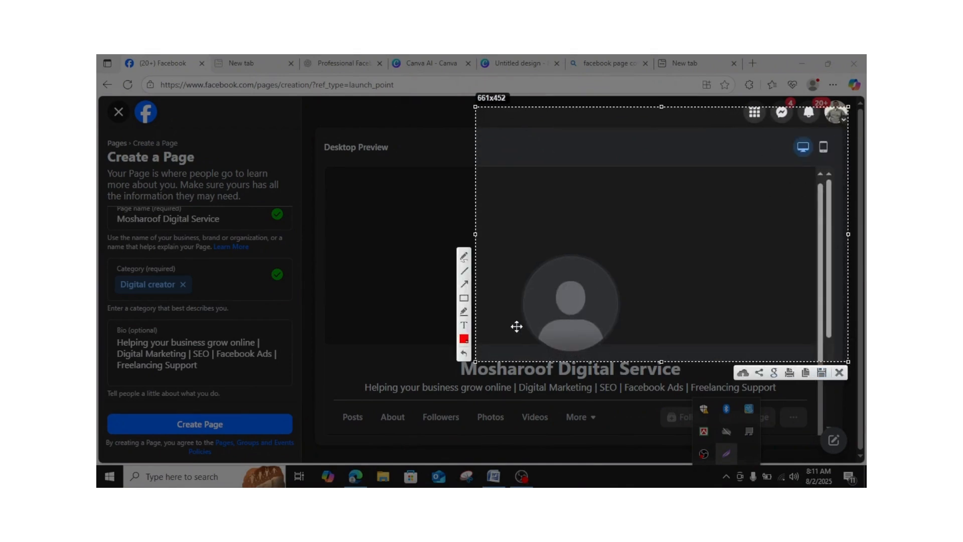
{"action": "left_click", "coordinate": [465, 284]}
{"action": "mouse_move", "coordinate": [620, 240]}
{"action": "left_mouse_down"}
{"action": "mouse_move", "coordinate": [714, 171]}
{"action": "mouse_move", "coordinate": [793, 153]}
{"action": "left_mouse_up"}
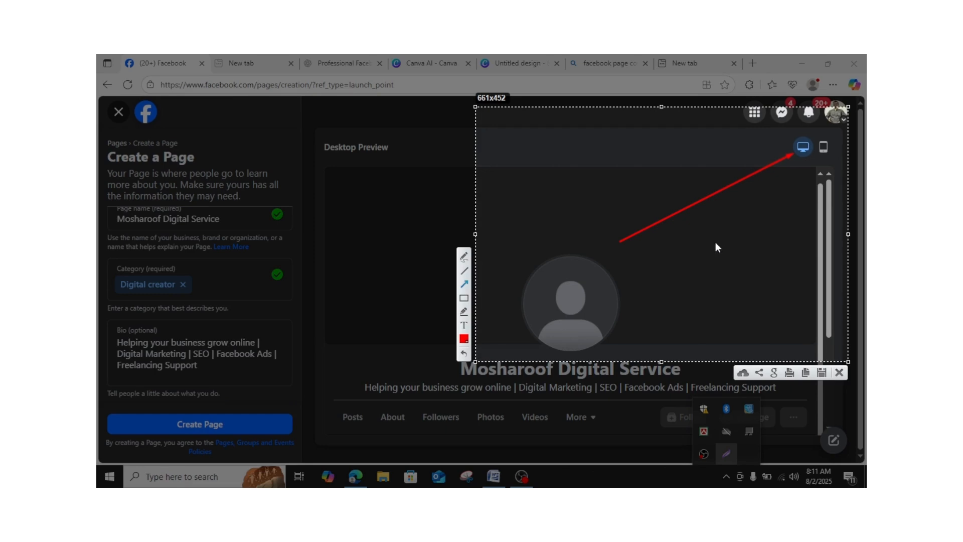
{"action": "left_click_drag", "start_coordinate": [716, 242], "coordinate": [817, 152]}
{"action": "left_click", "coordinate": [839, 373]}
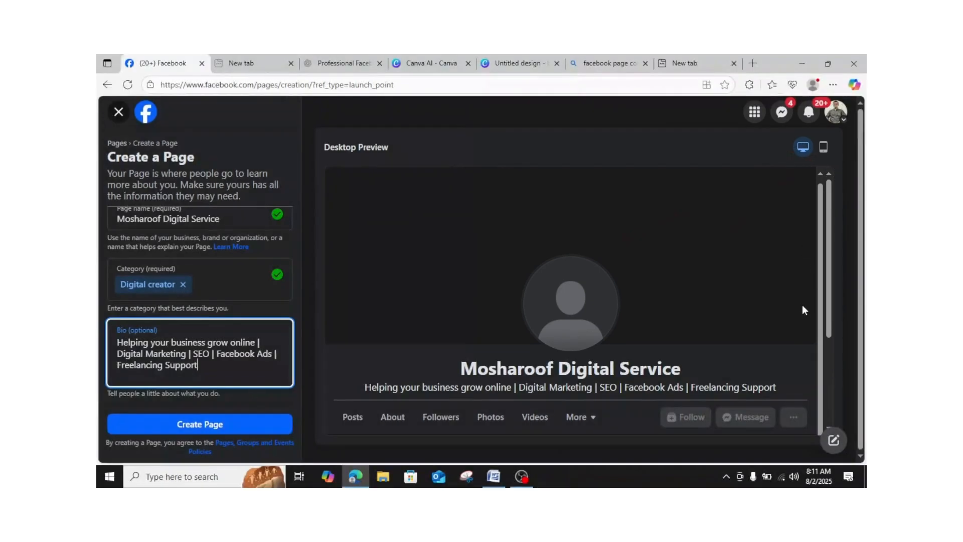
Check the Page's name, bio and intro in the mobile preview and return to the desktop preview.
{"action": "left_click", "coordinate": [824, 148]}
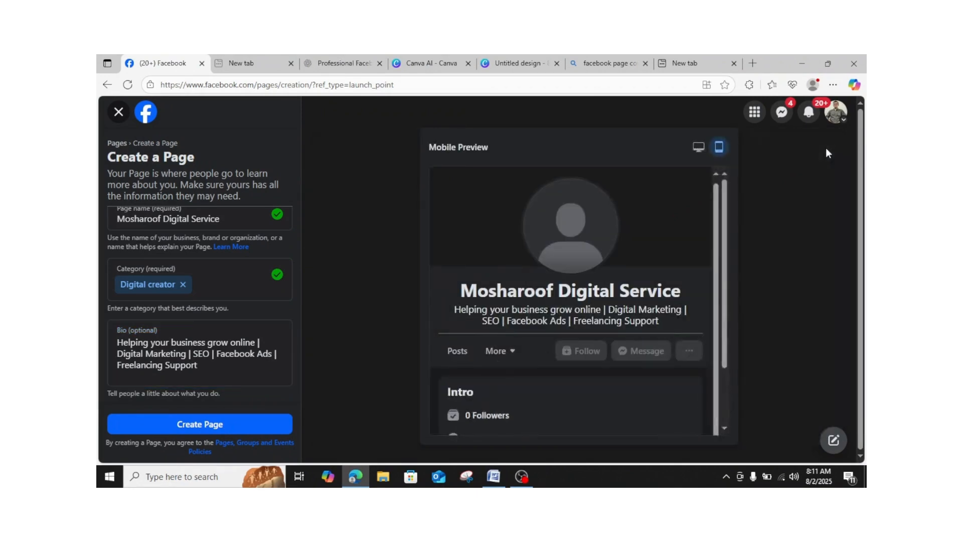
{"action": "scroll", "coordinate": [589, 333], "scroll_direction": "down", "scroll_amount": 2}
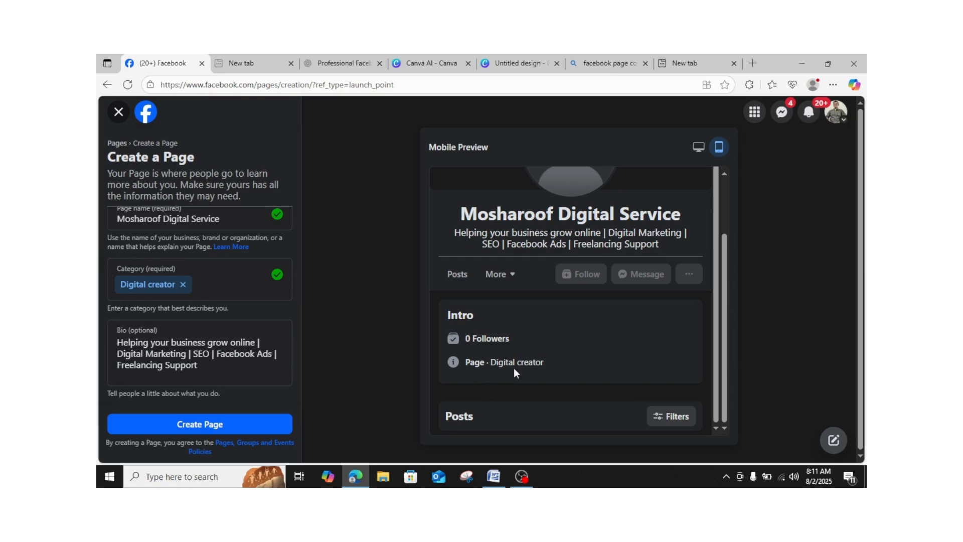
{"action": "scroll", "coordinate": [520, 368], "scroll_direction": "up", "scroll_amount": 2}
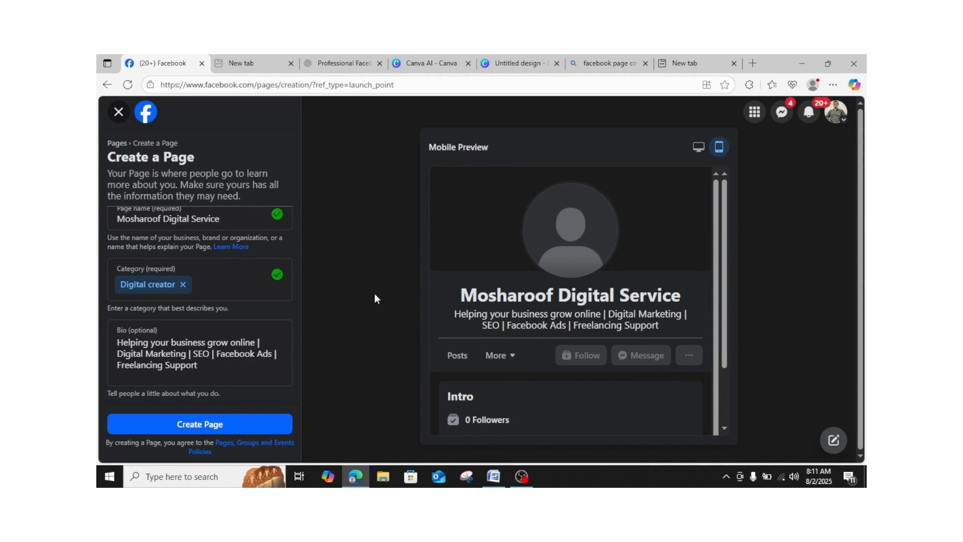
{"action": "left_click", "coordinate": [699, 147]}
{"action": "scroll", "coordinate": [627, 268], "scroll_direction": "down", "scroll_amount": 1}
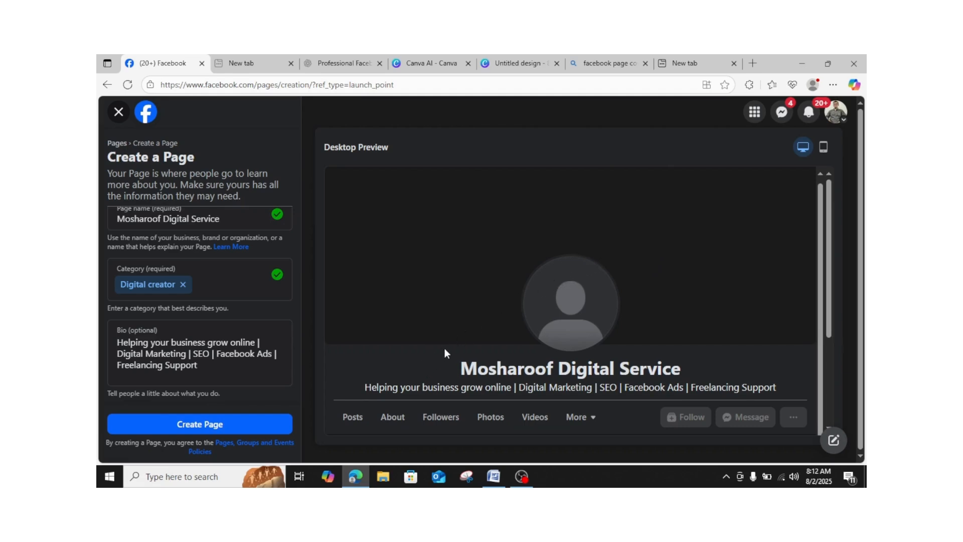
Create the Page and look through the contact, location and hours fields of the first setup step.
{"action": "left_click", "coordinate": [262, 427]}
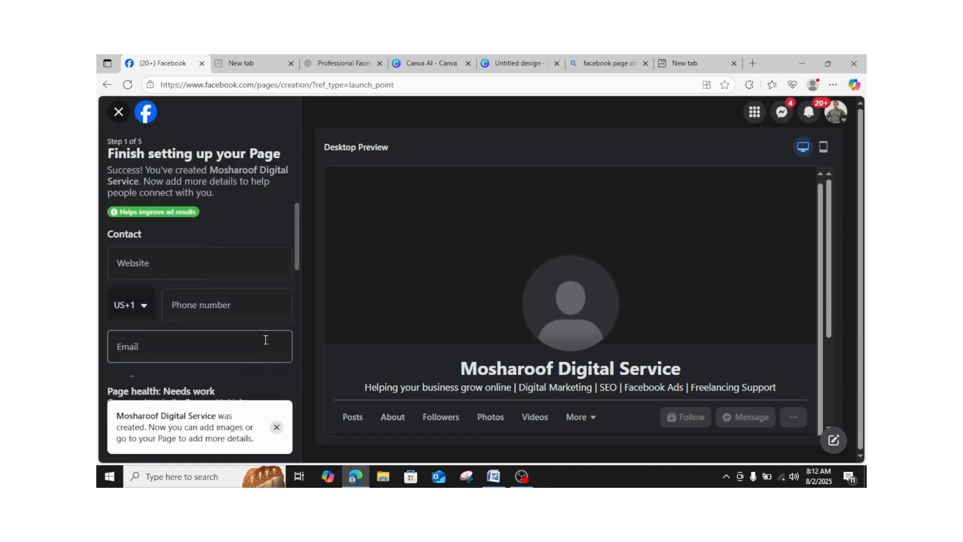
{"action": "scroll", "coordinate": [266, 338], "scroll_direction": "down", "scroll_amount": 5}
{"action": "scroll", "coordinate": [266, 339], "scroll_direction": "down", "scroll_amount": 1}
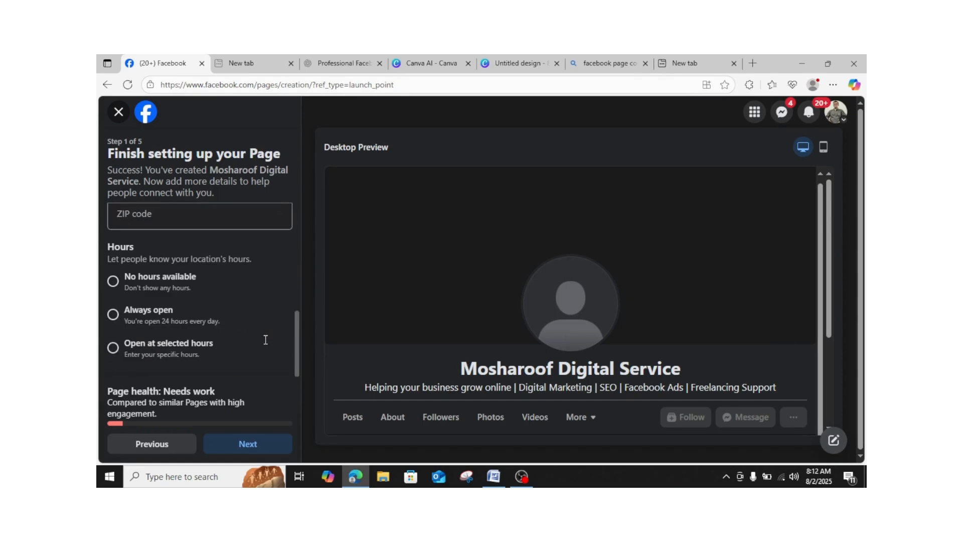
{"action": "scroll", "coordinate": [264, 339], "scroll_direction": "up", "scroll_amount": 4}
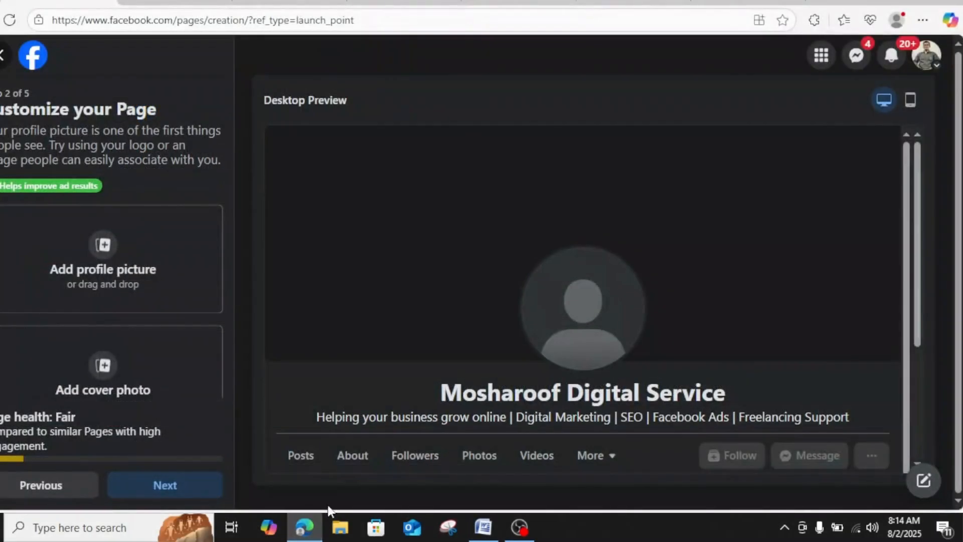
Finish the Page setup without adding images, connecting WhatsApp or inviting friends, and look over the new Page.
{"action": "scroll", "coordinate": [209, 308], "scroll_direction": "down", "scroll_amount": 2}
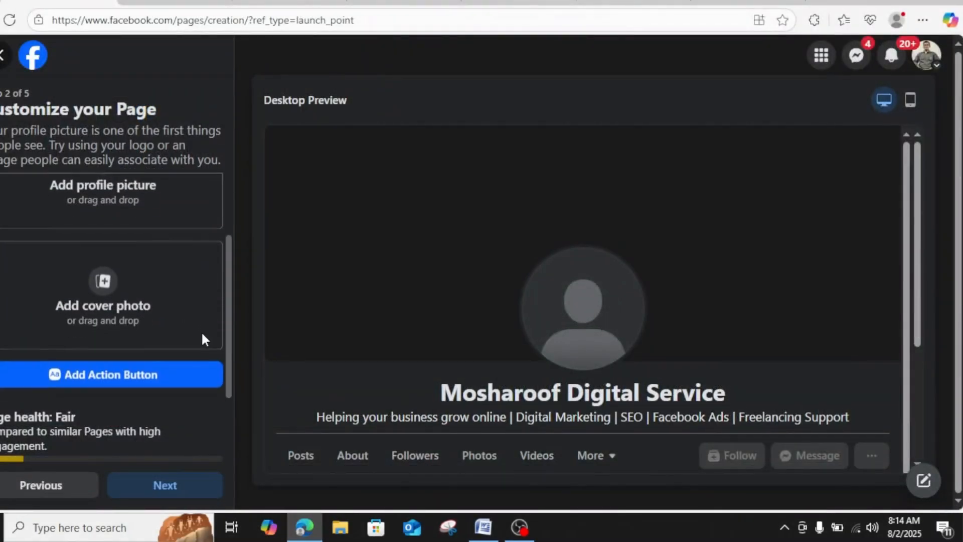
{"action": "left_click", "coordinate": [166, 486]}
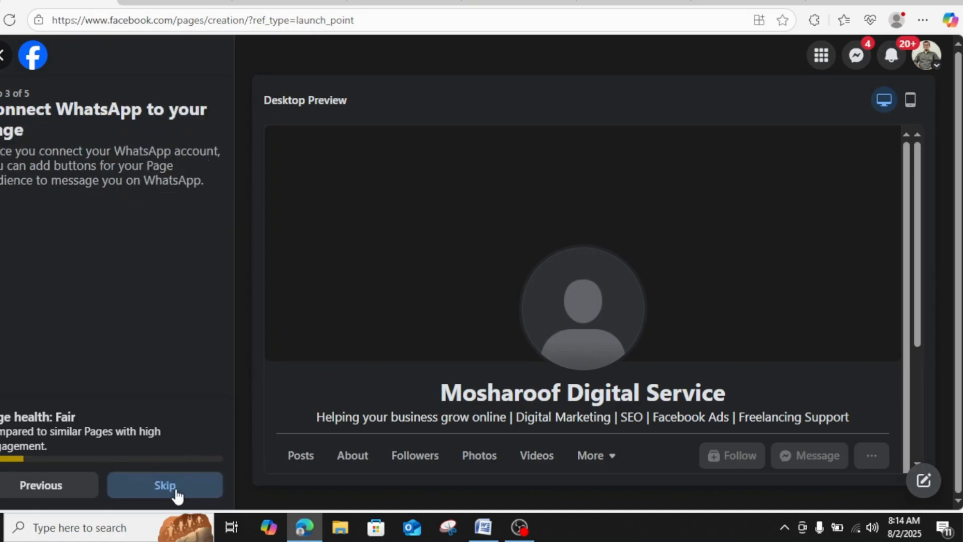
{"action": "left_click", "coordinate": [176, 492]}
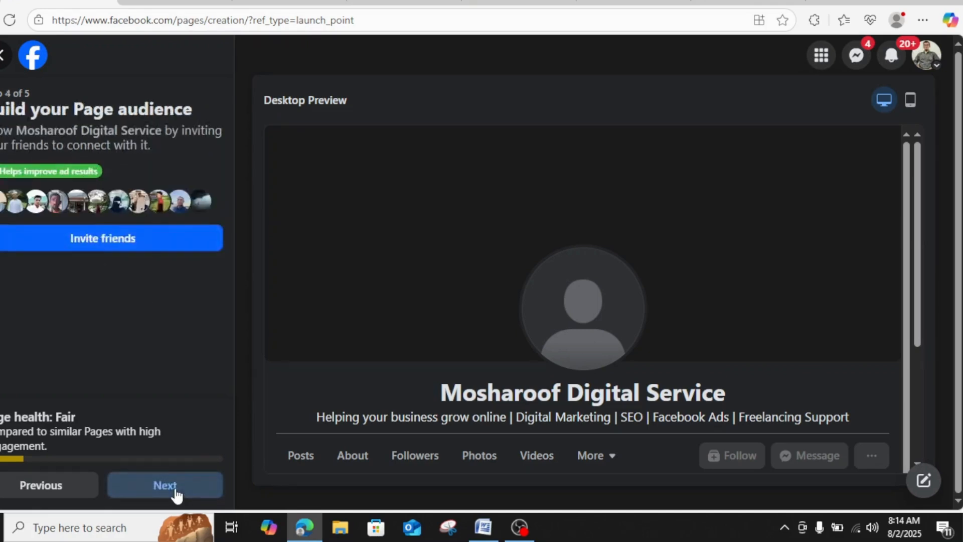
{"action": "left_click", "coordinate": [175, 493]}
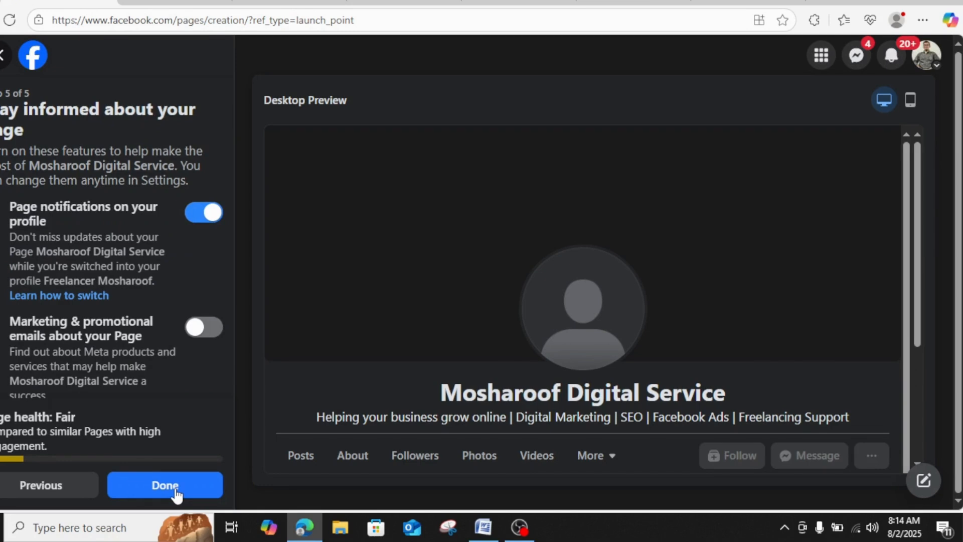
{"action": "left_click", "coordinate": [175, 492]}
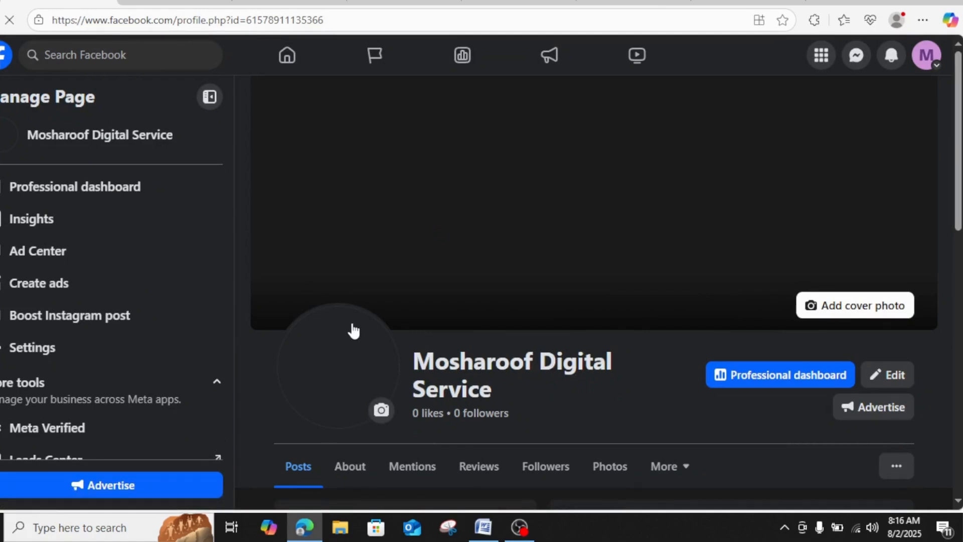
{"action": "scroll", "coordinate": [352, 331], "scroll_direction": "down", "scroll_amount": 5}
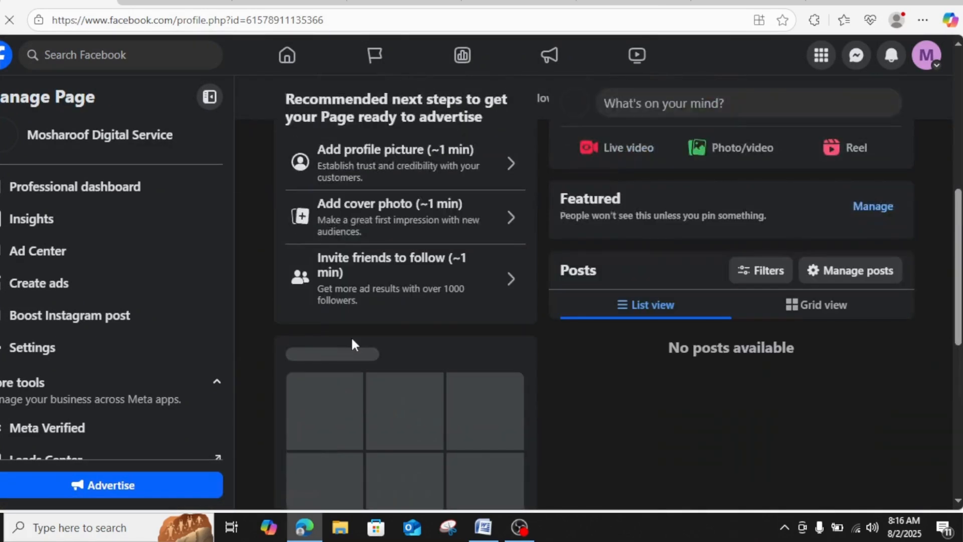
{"action": "scroll", "coordinate": [352, 340], "scroll_direction": "up", "scroll_amount": 6}
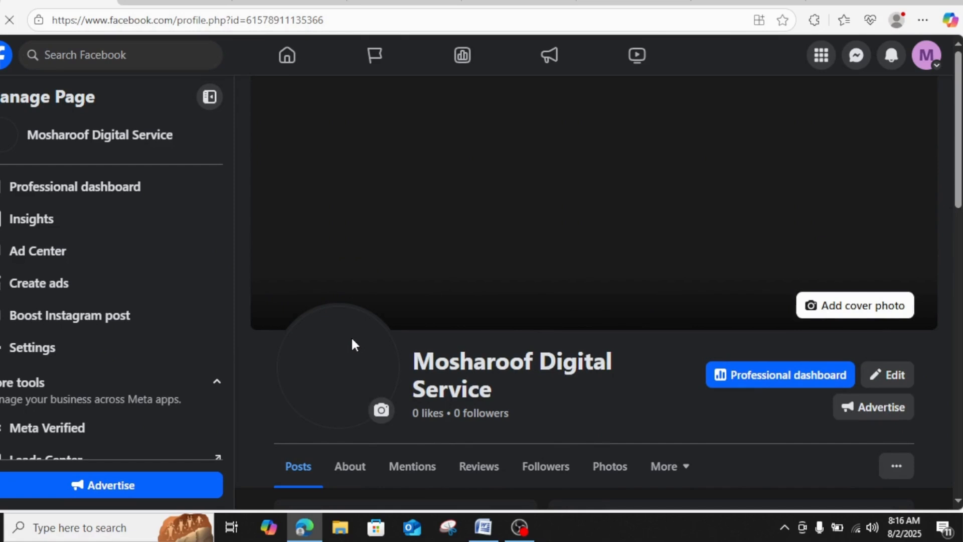